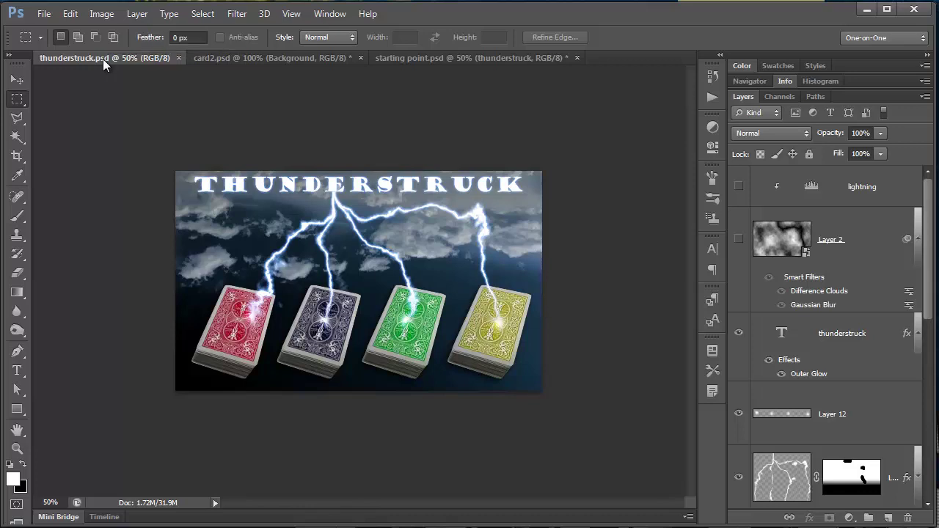
Step: In card2.psd, show the cropped cards layer and hide the Background layer
left_click(226, 59)
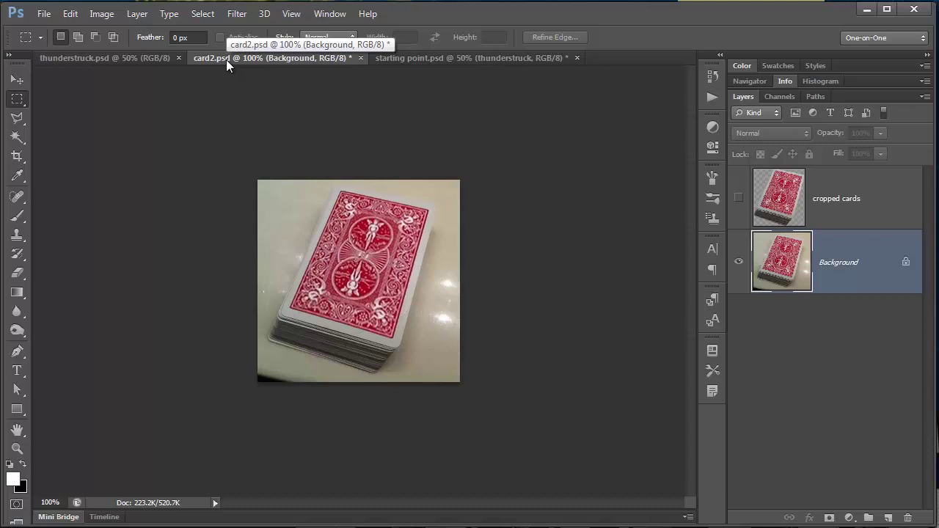
left_click(131, 63)
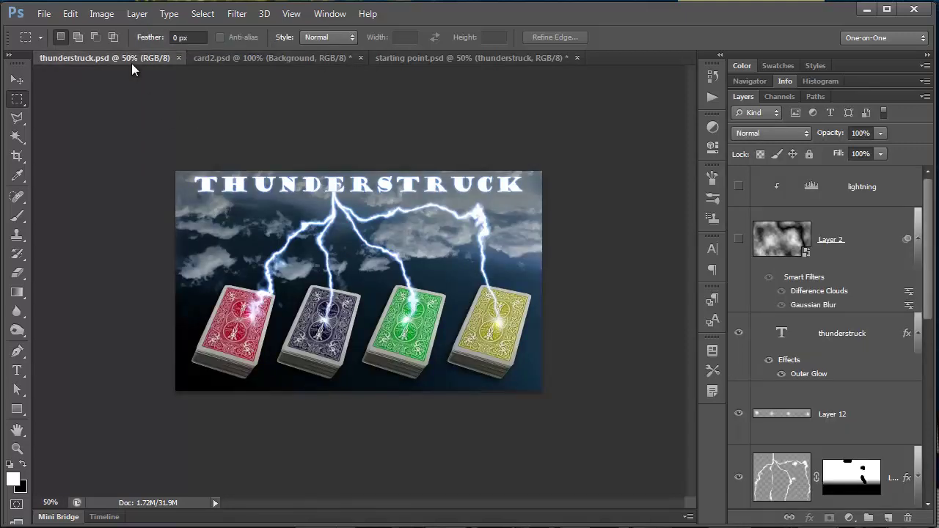
left_click(227, 60)
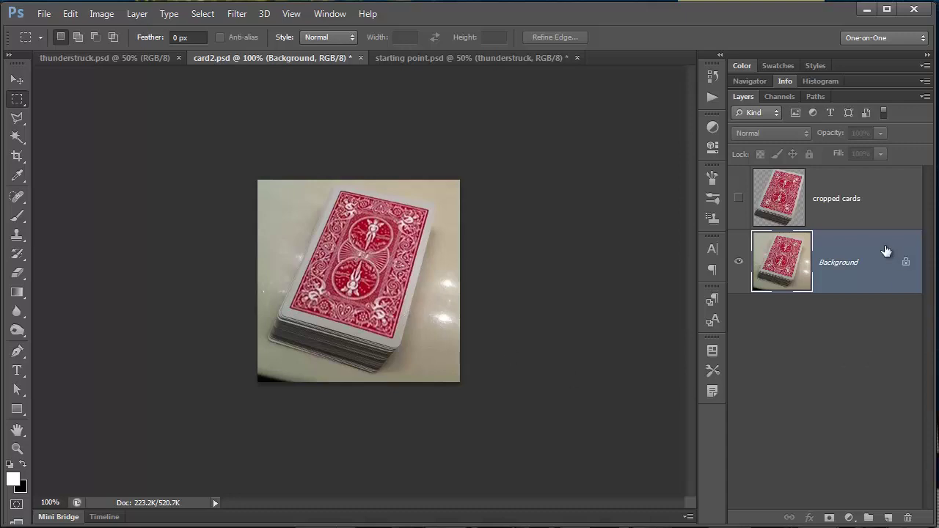
left_click(739, 198)
left_click(740, 262)
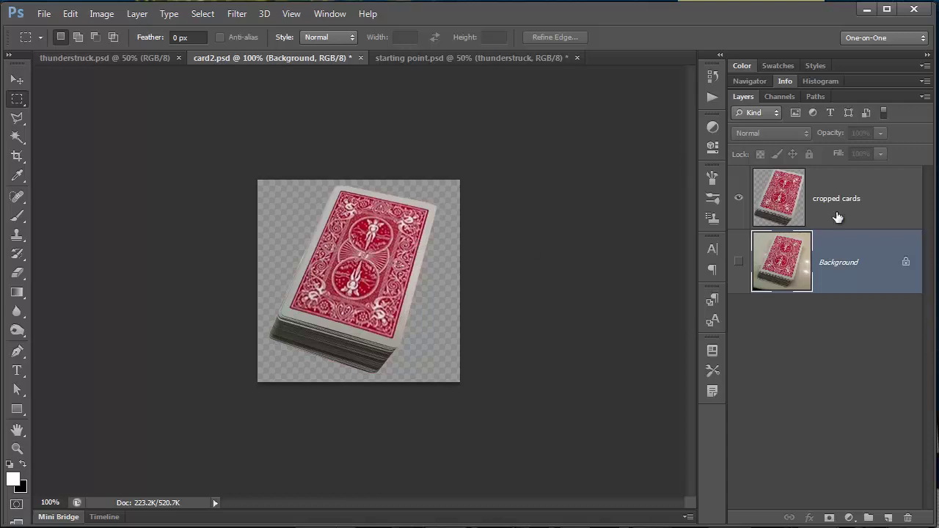
Step: With the cropped cards layer active, duplicate the Red, Green and Blue channels as separate alpha channels
left_click(780, 96)
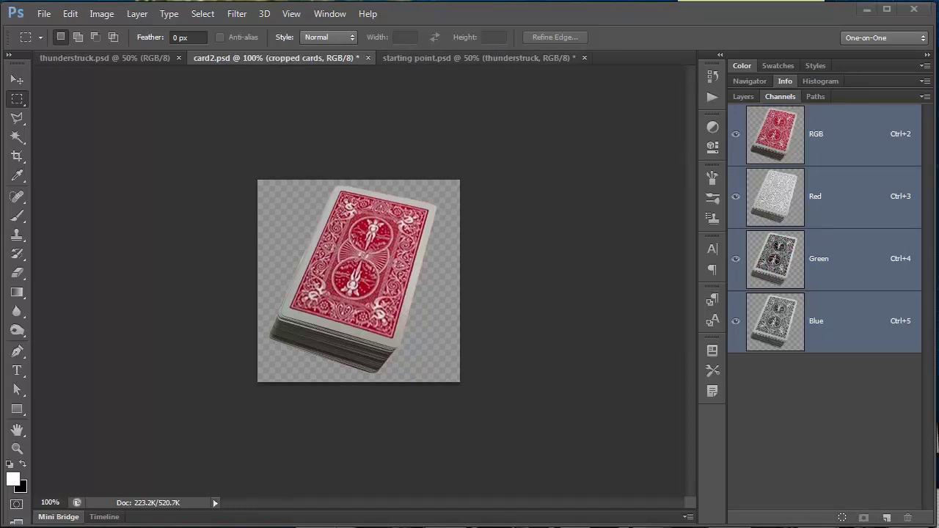
left_click_drag(833, 214, 887, 519)
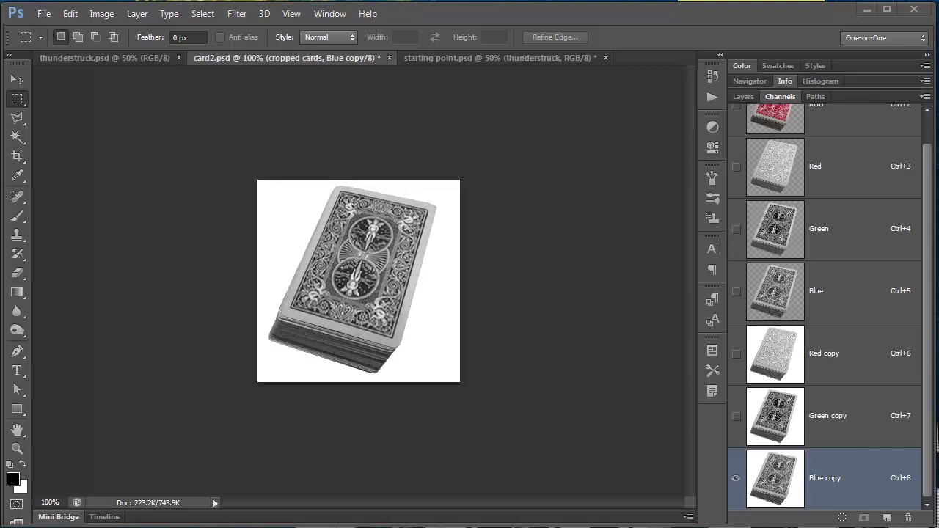
Step: Examine the original Red, Green and Blue channels one at a time and return to the RGB composite
key("ctrl+3")
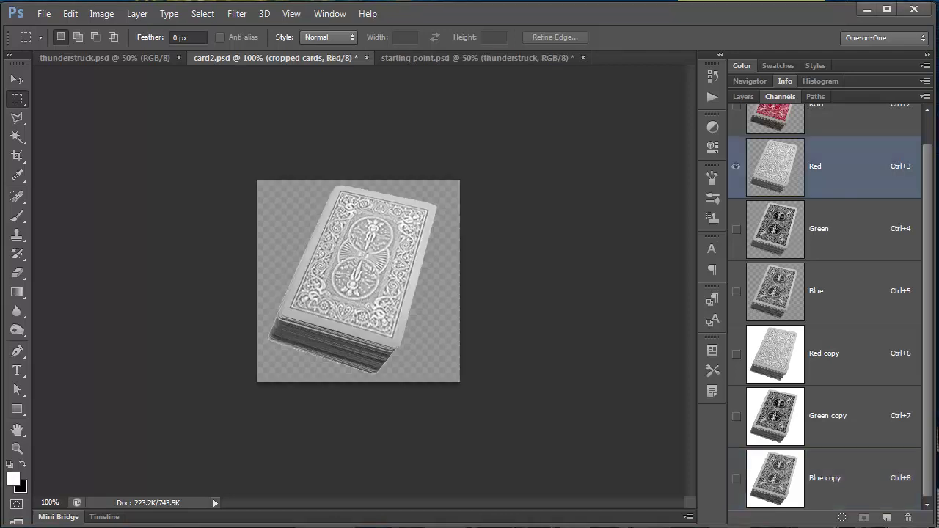
key("ctrl+4")
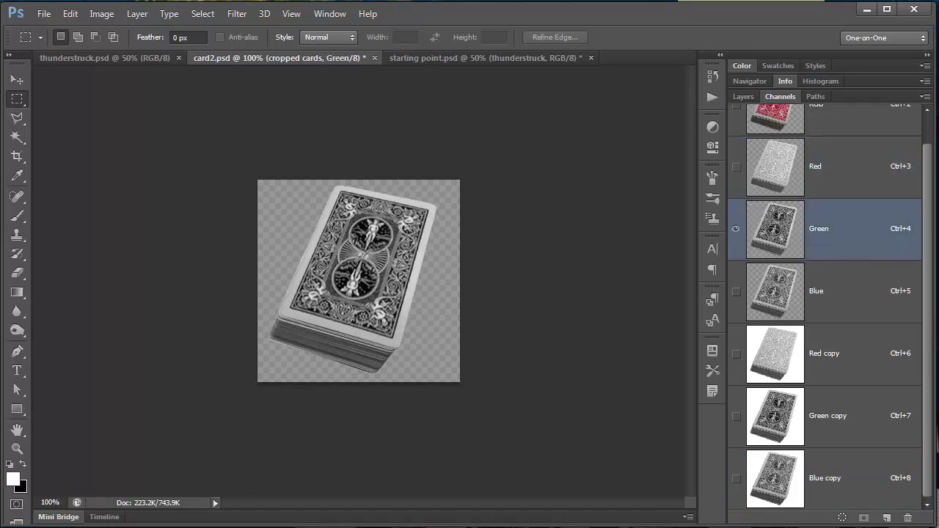
key("ctrl+5")
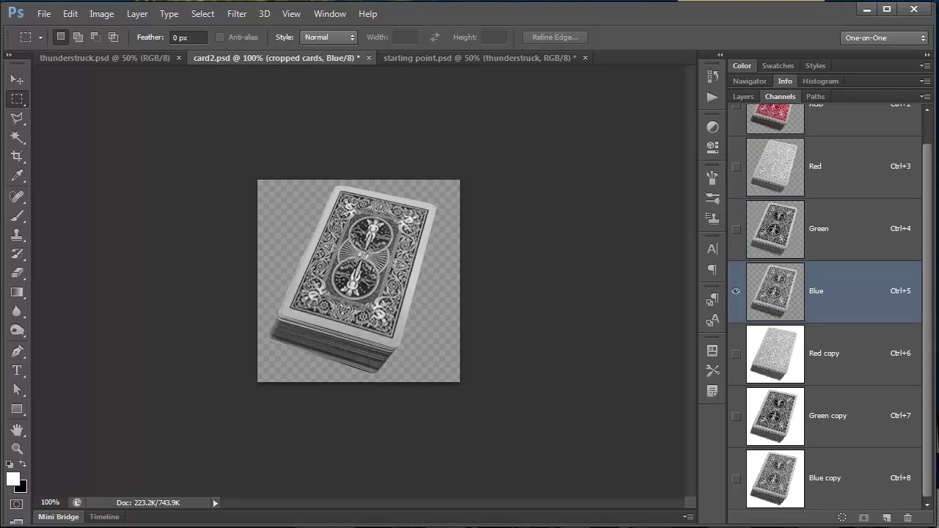
key("ctrl+2")
Step: Duplicate the cropped cards layer and name the duplicate "blue"
key("F7")
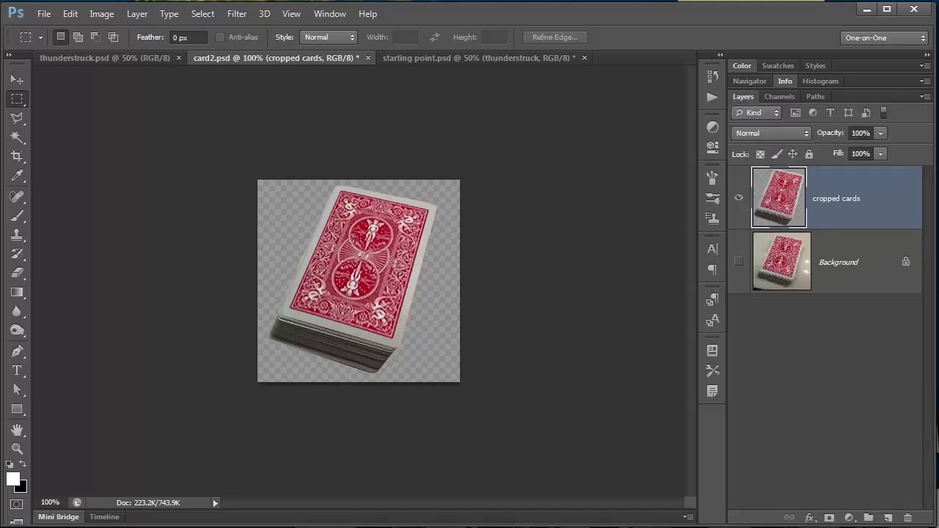
key("ctrl+j")
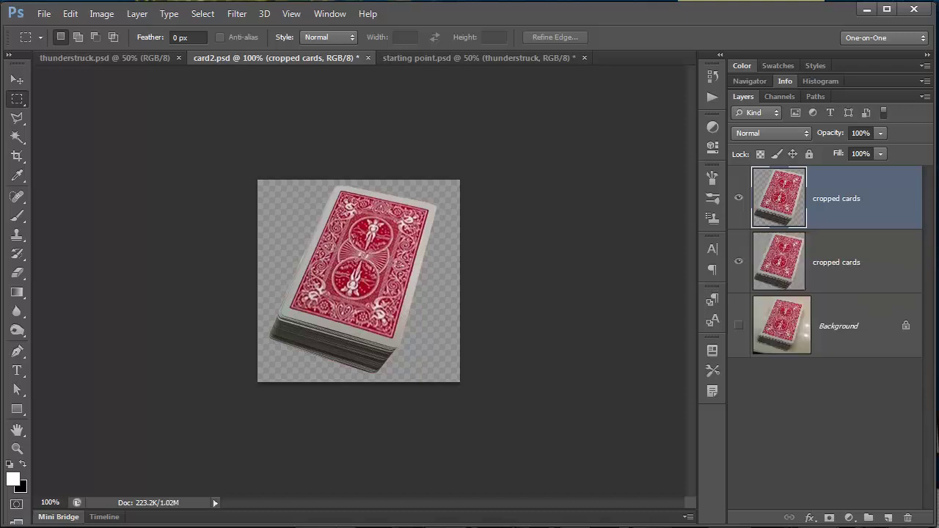
double_click(836, 198)
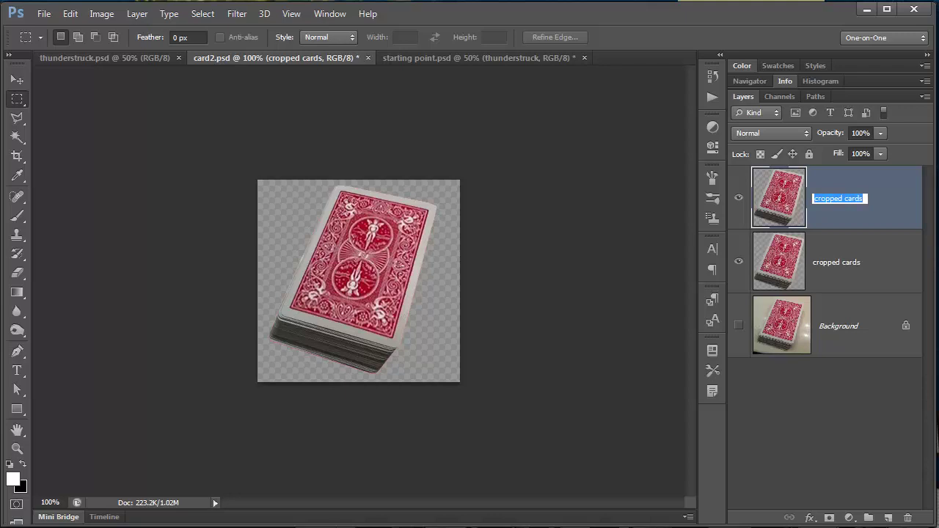
type("blue")
key("Return")
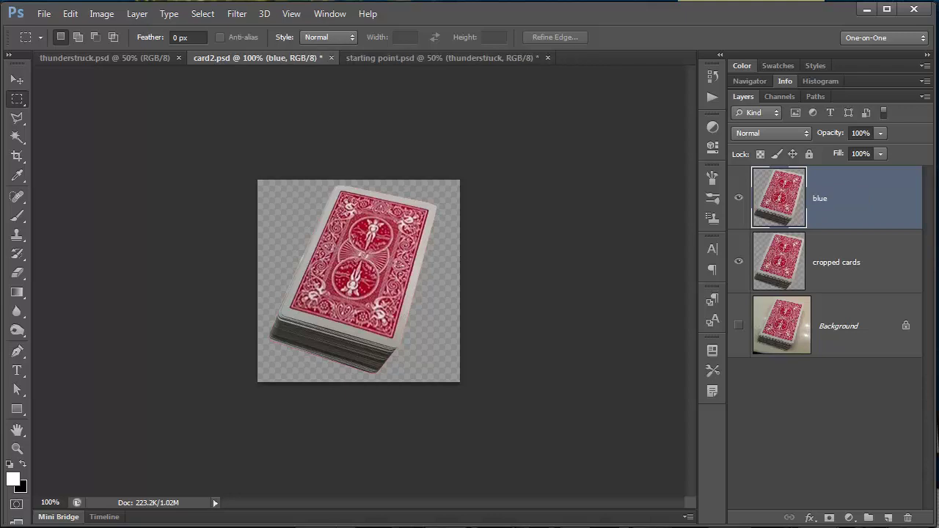
Step: Recolor the blue layer by pasting the entire Green copy channel into its Red channel, restore the RGB composite and deselect
left_click(780, 96)
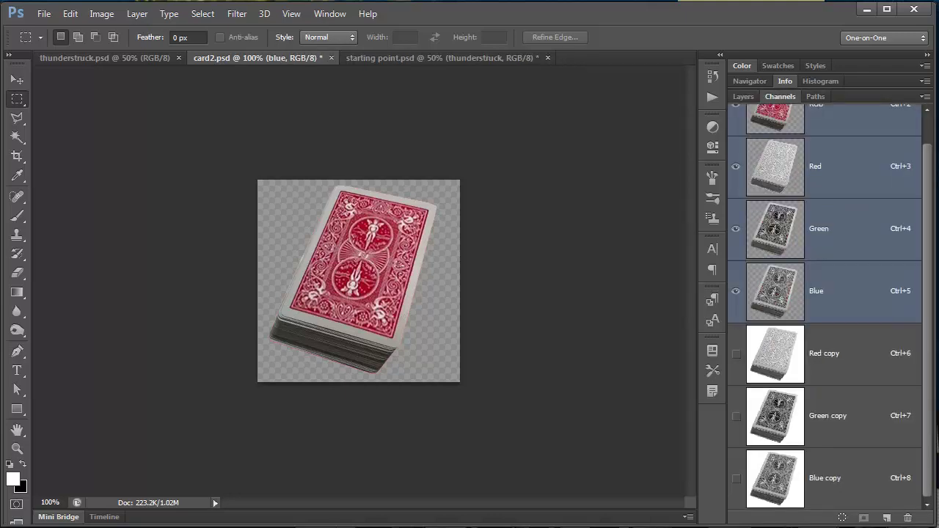
key("ctrl+7")
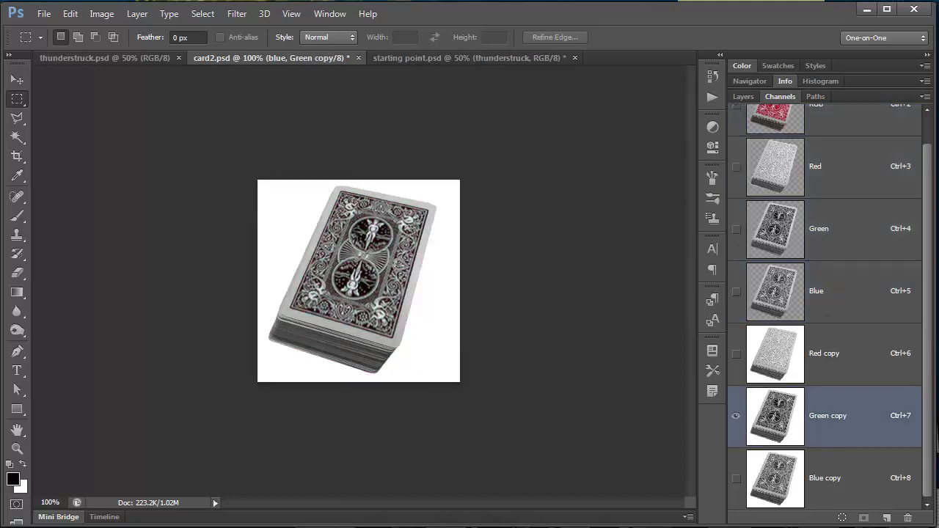
key("ctrl+a")
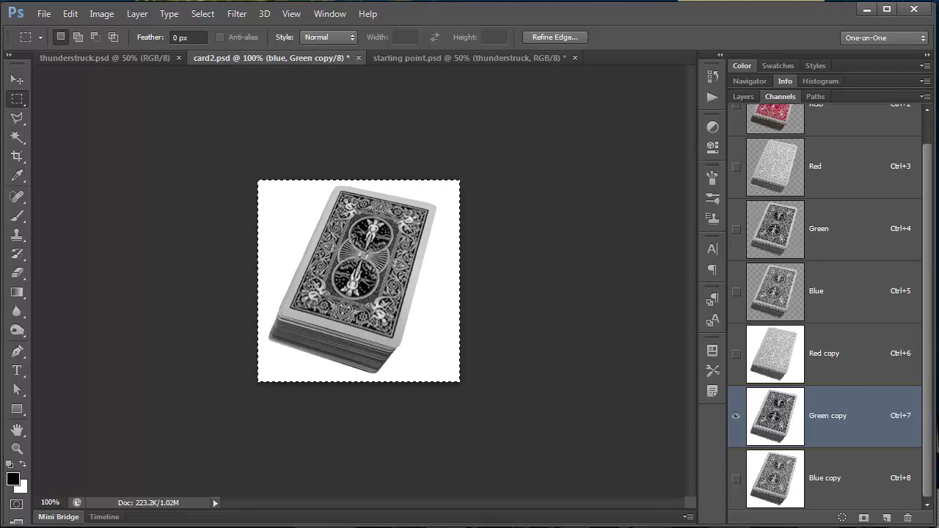
key("ctrl+3")
key("ctrl+v")
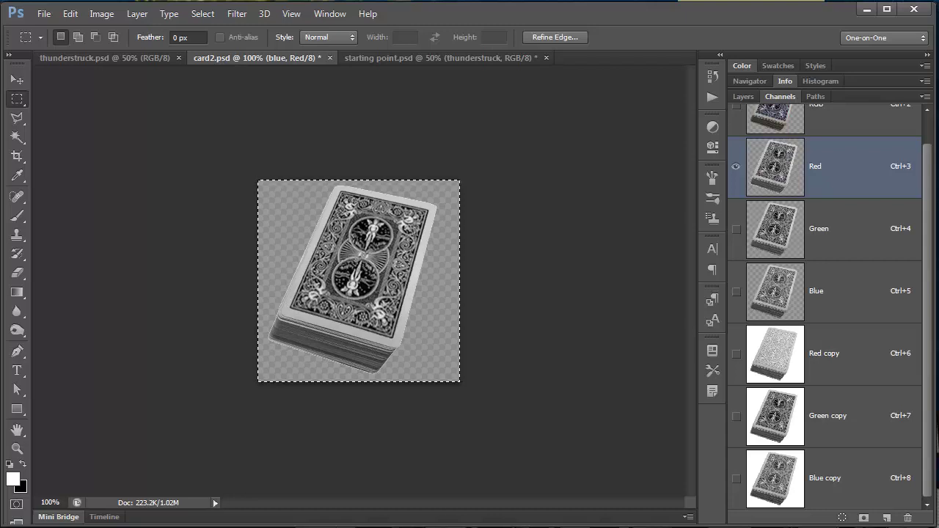
key("ctrl+2")
left_click(743, 97)
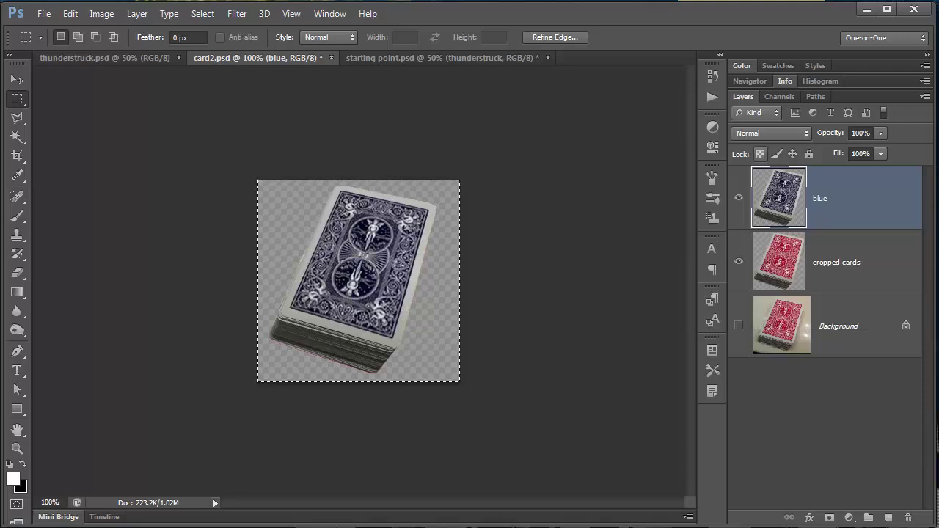
key("ctrl+d")
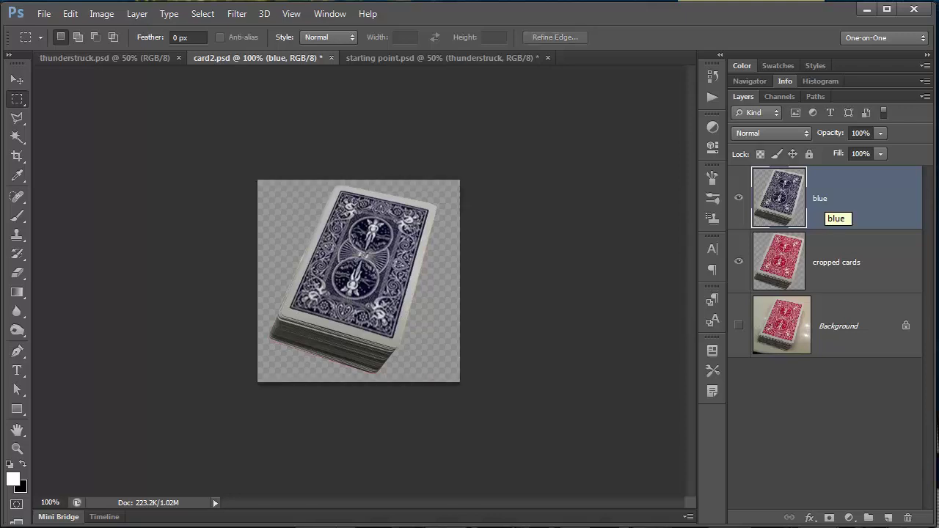
Step: Duplicate the blue layer and name the duplicate "green"
key("ctrl+j")
double_click(820, 198)
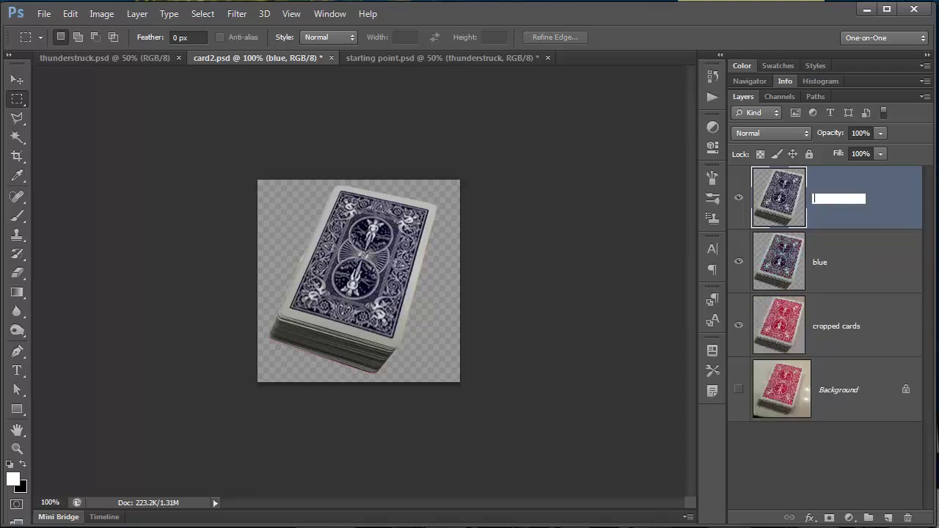
type("green")
key("Return")
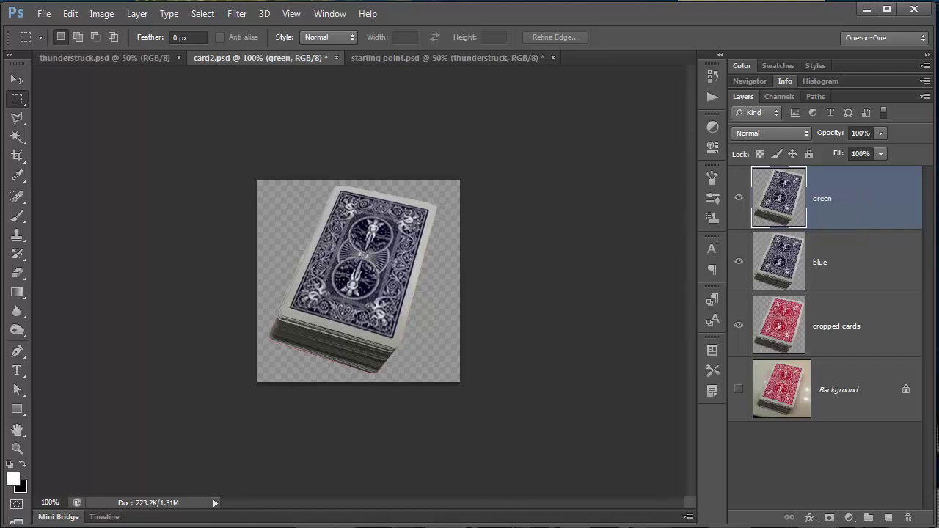
Step: Recolor the green layer by pasting the entire Red copy channel into its Green channel and return to the RGB composite
left_click(780, 96)
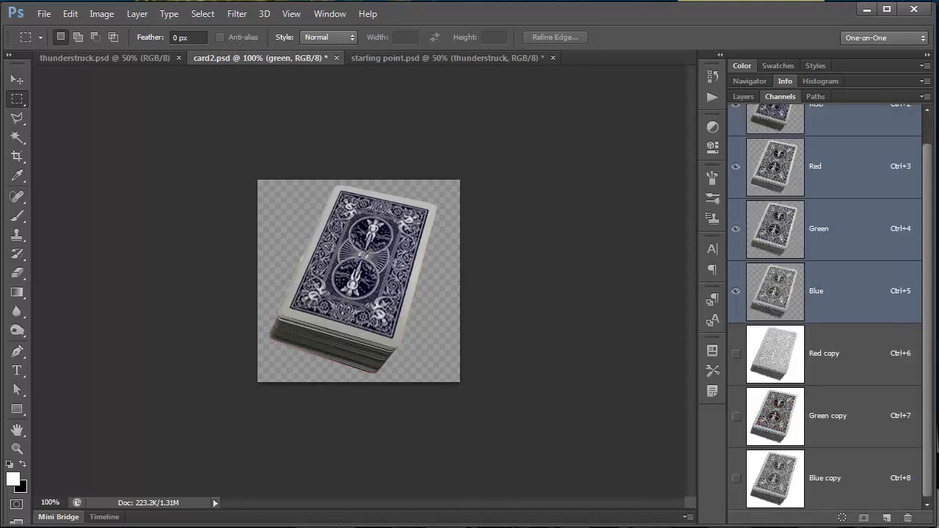
key("ctrl+6")
key("ctrl+a")
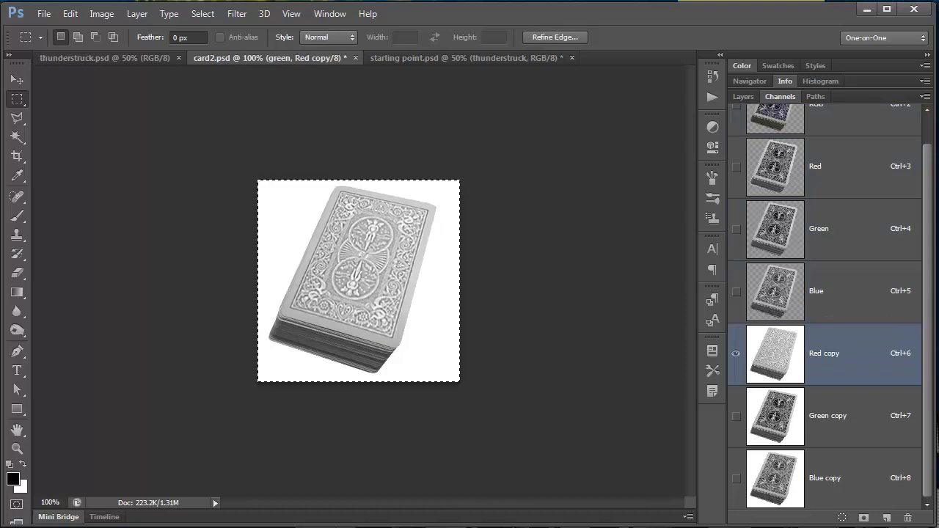
key("ctrl+4")
key("x")
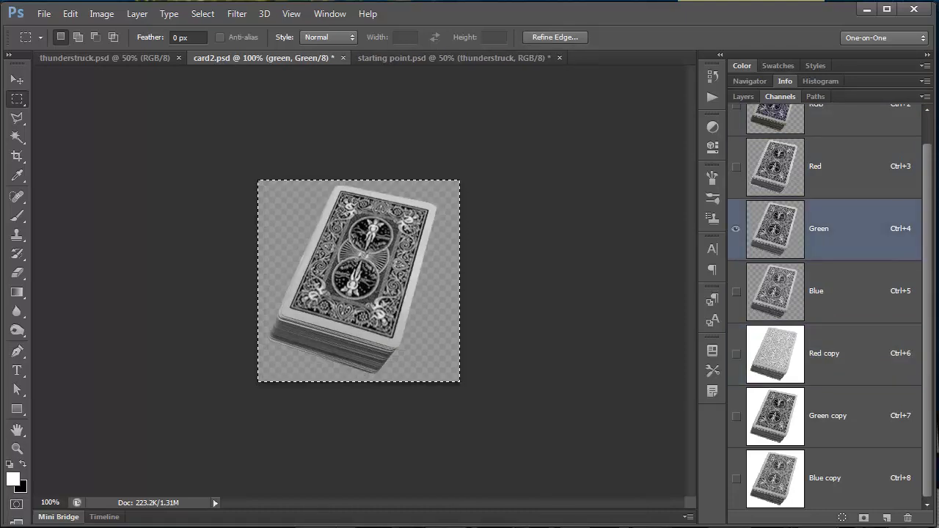
key("ctrl+v")
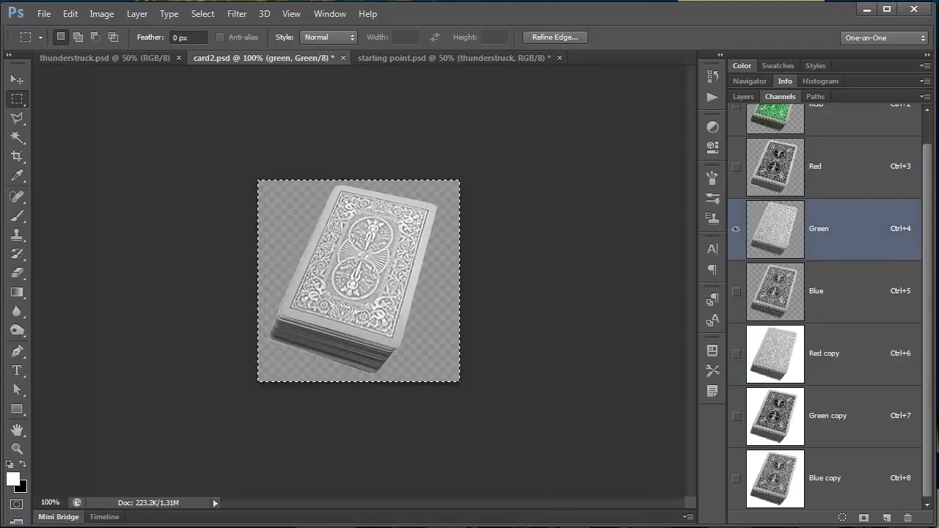
key("ctrl+2")
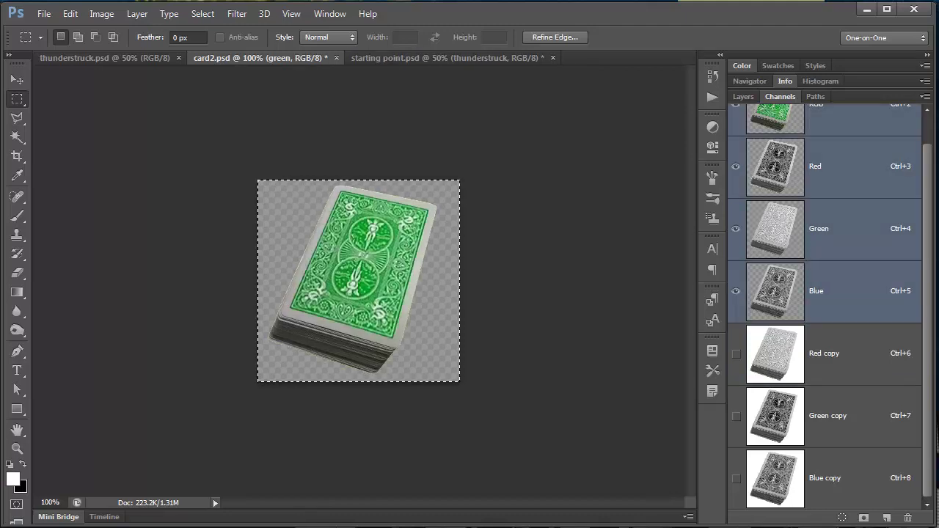
Step: Duplicate the green card deck to a new layer and name it "yellow"
left_click(743, 97)
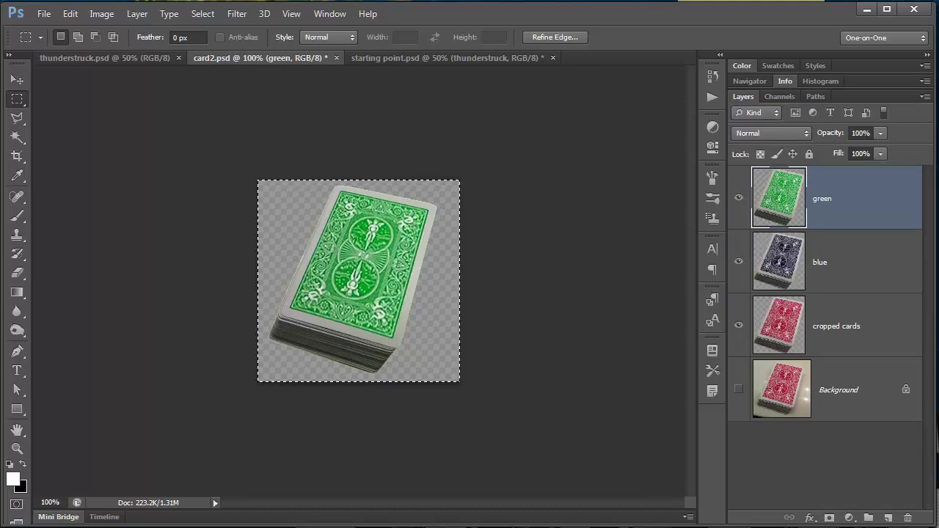
key("ctrl+j")
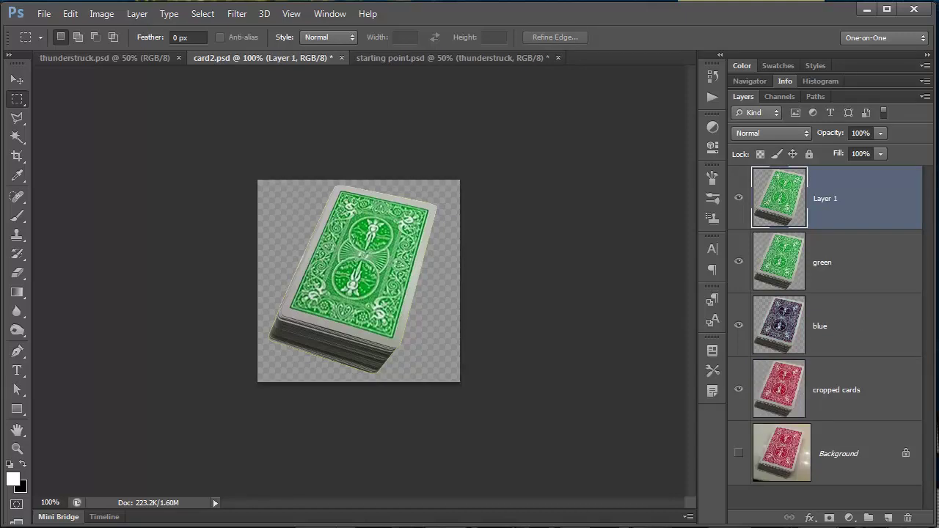
double_click(825, 198)
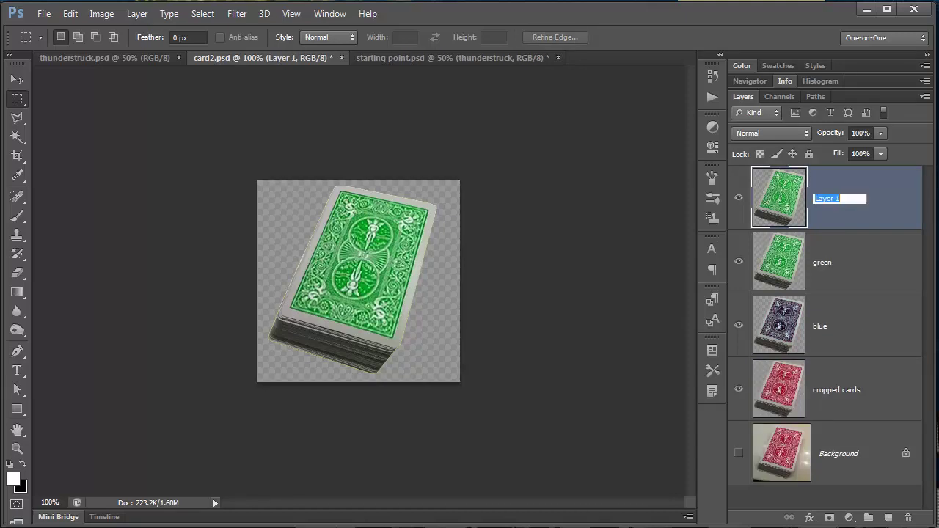
type("yellow")
key("Return")
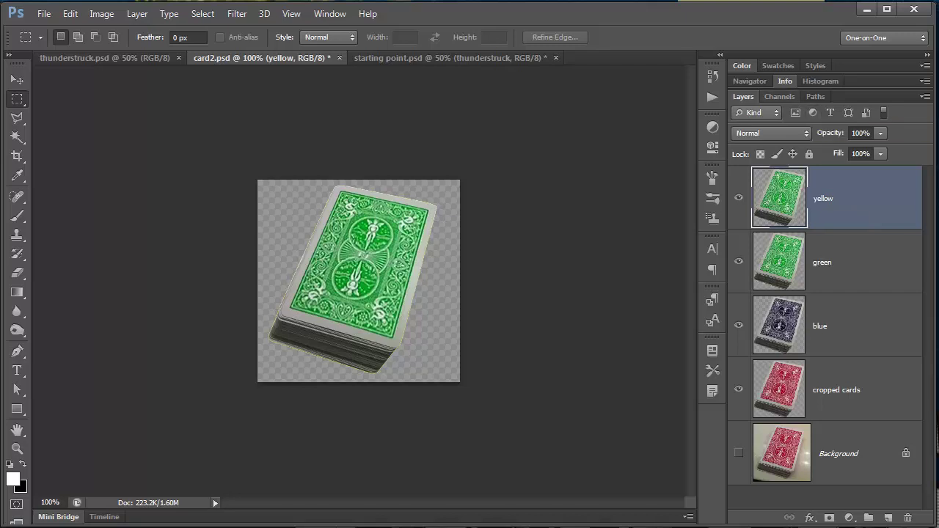
Step: Recolor the yellow layer by pasting the entire Red copy channel into its Red channel and return to the RGB composite
left_click(780, 96)
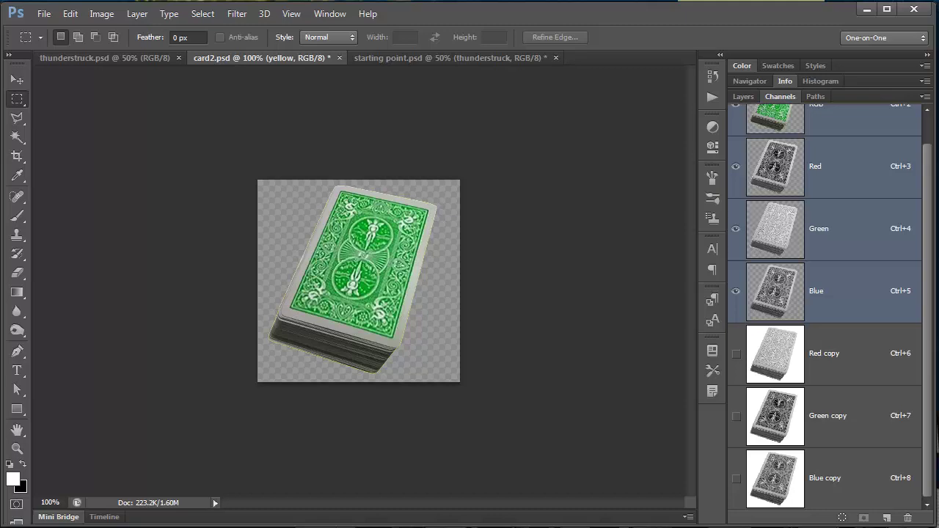
key("ctrl+6")
key("ctrl+a")
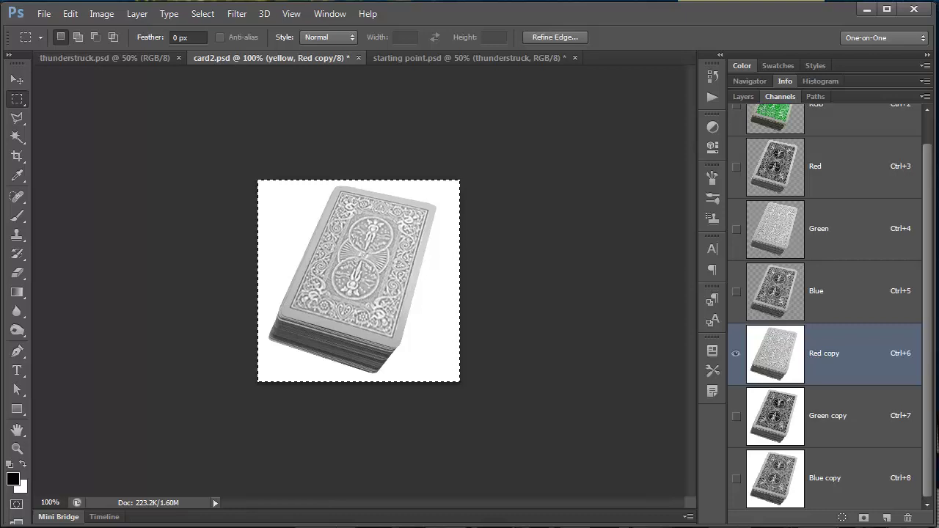
key("ctrl+3")
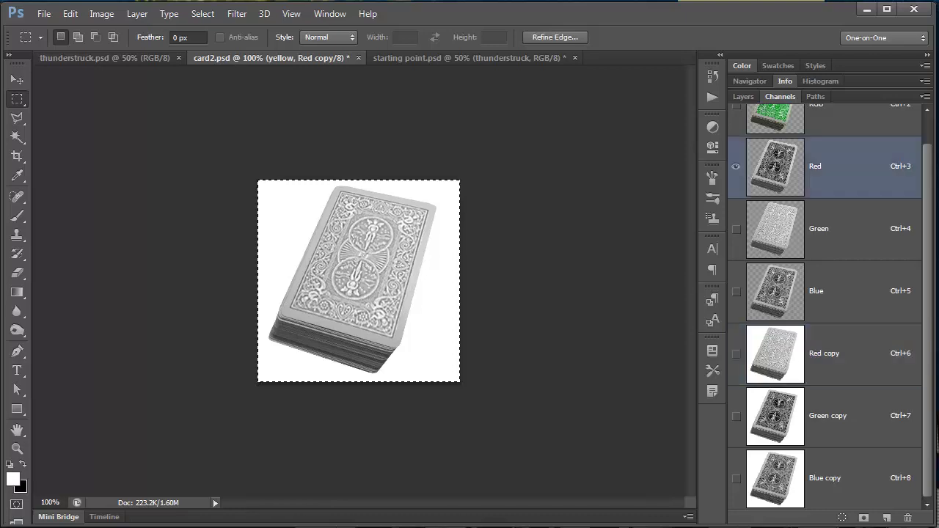
key("x")
key("ctrl+4")
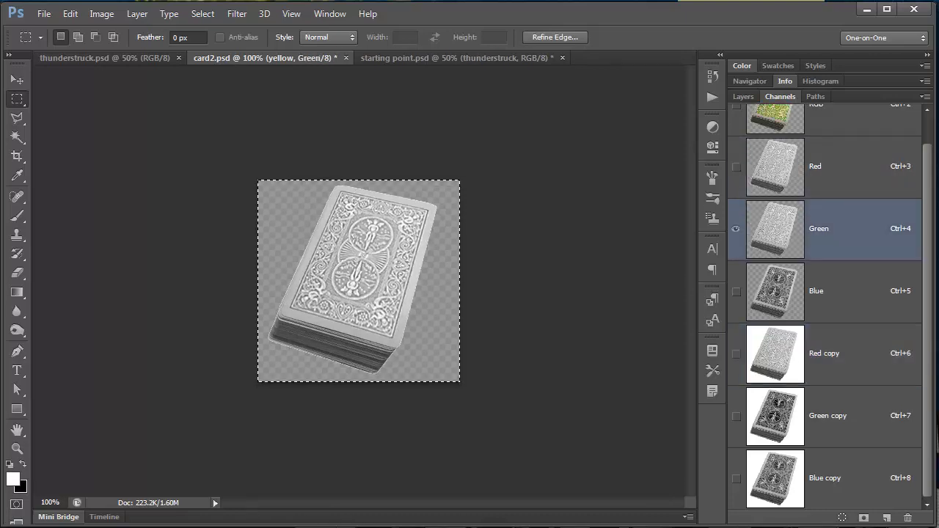
key("ctrl+2")
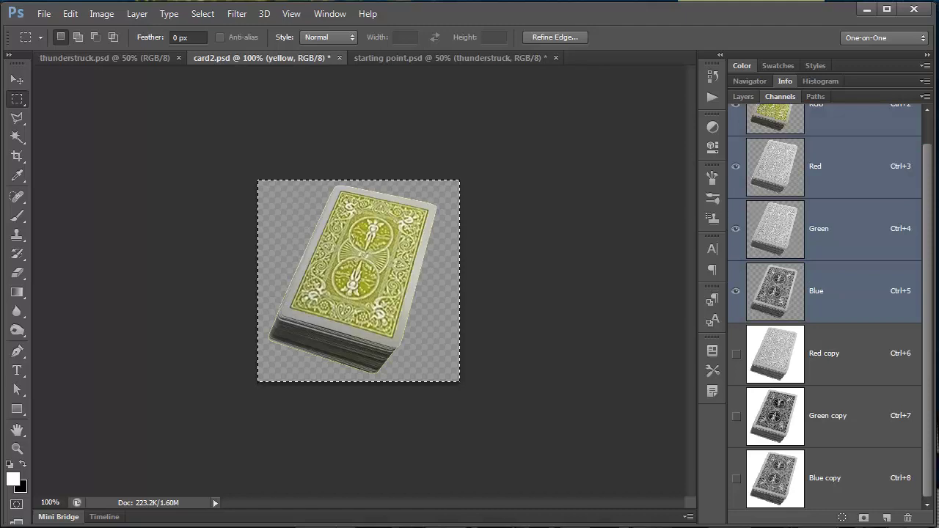
Step: Display the layers, switch to the starting point.psd document and show its sky layer
key("F7")
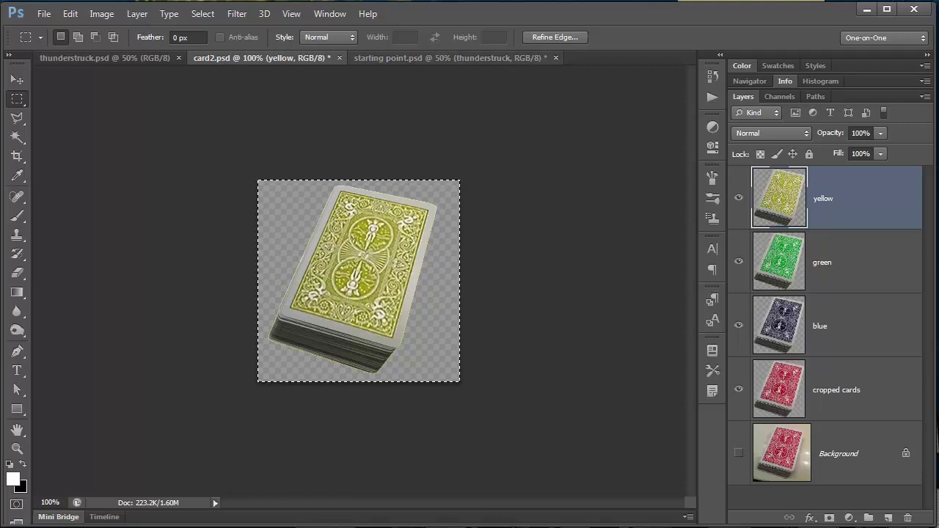
left_click(441, 57)
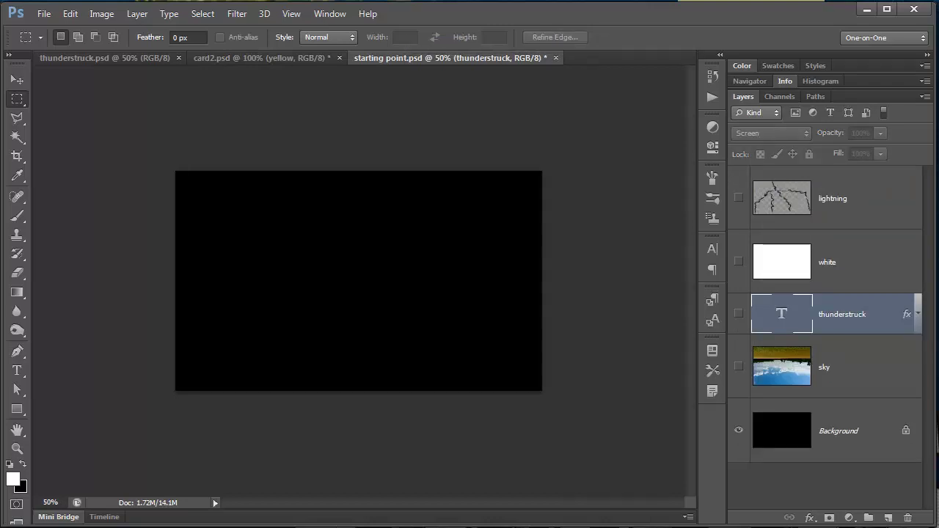
left_click(739, 367)
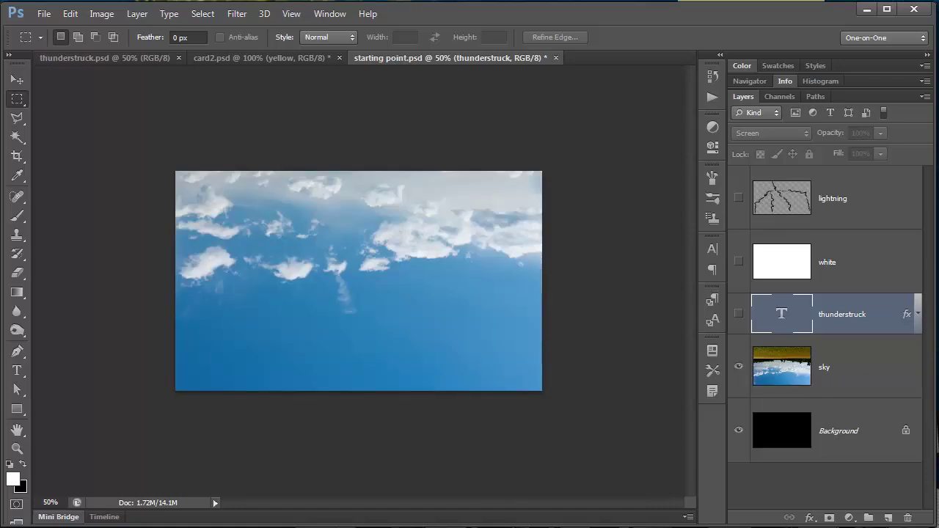
Step: Preview the thunderstruck, white and lightning layers one after another and hide all three again
left_click(739, 314)
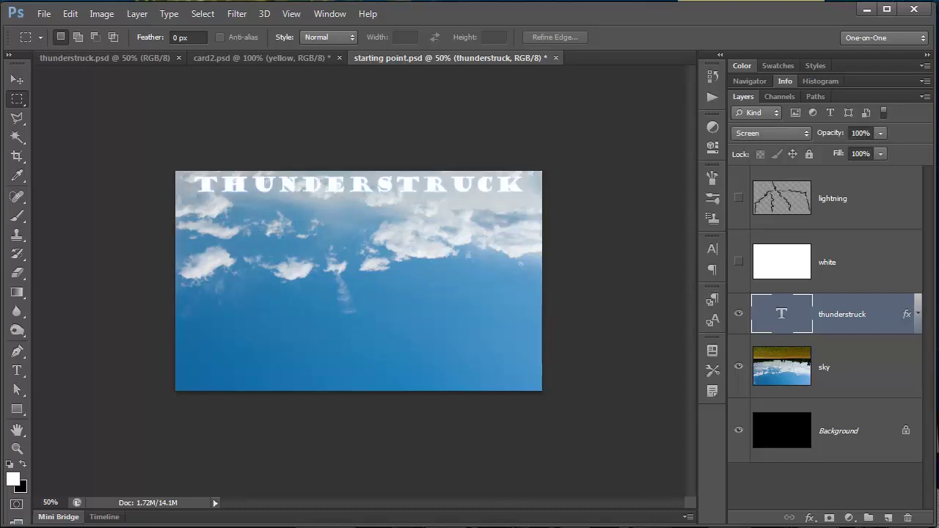
left_click(739, 261)
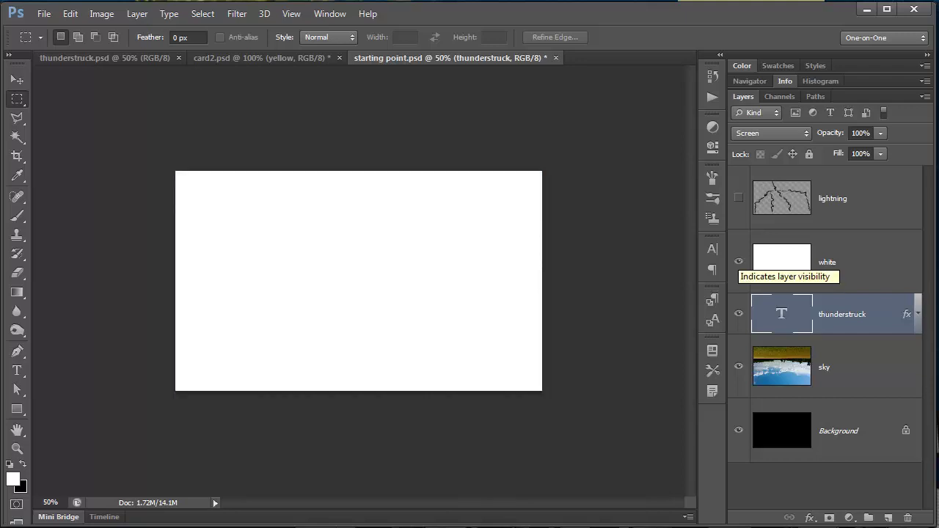
left_click(739, 197)
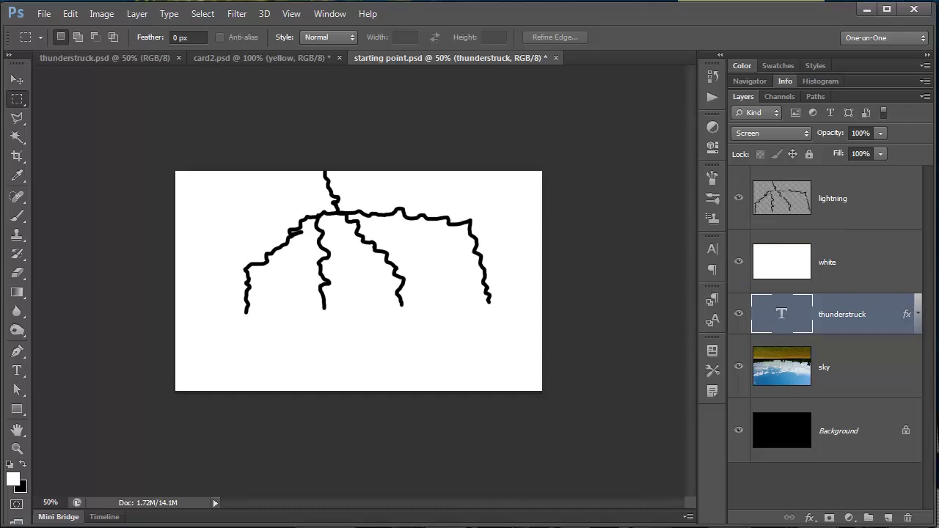
left_click(739, 198)
key("ctrl+comma")
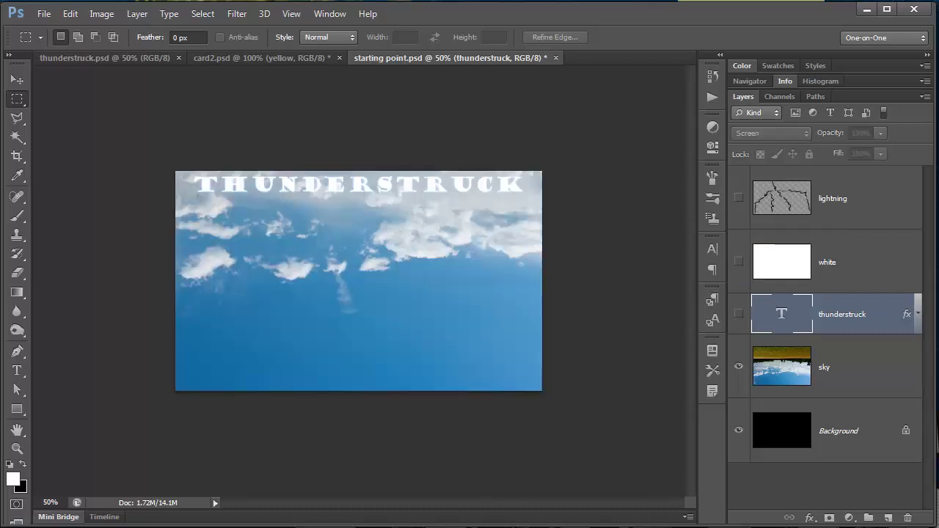
Step: Copy the yellow, green, blue and cropped cards layers from card2.psd into starting point.psd, centered and directly above the sky layer
key("alt+[")
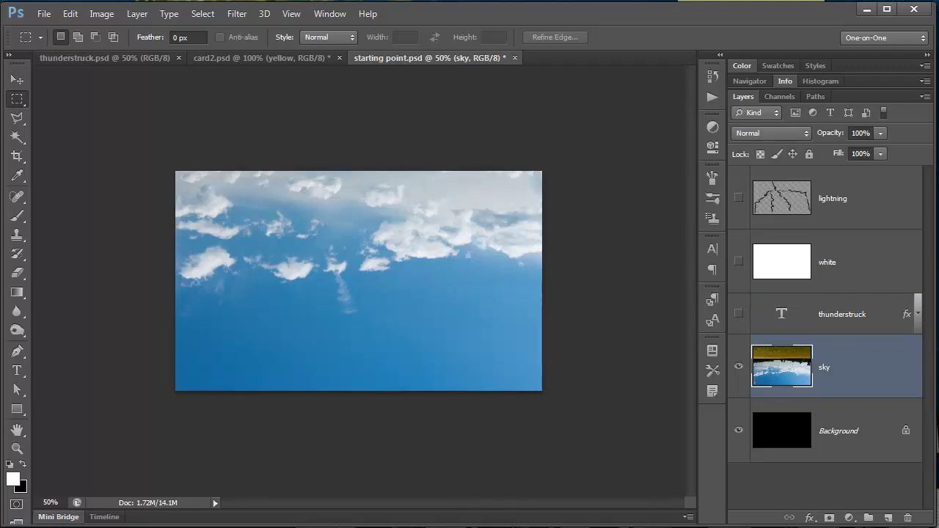
key("ctrl+shift+Tab")
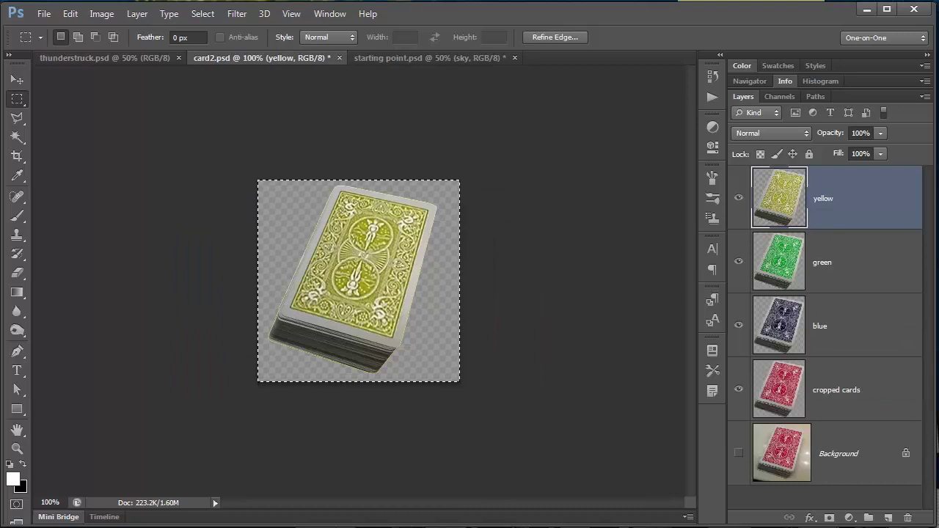
key("ctrl+alt+a")
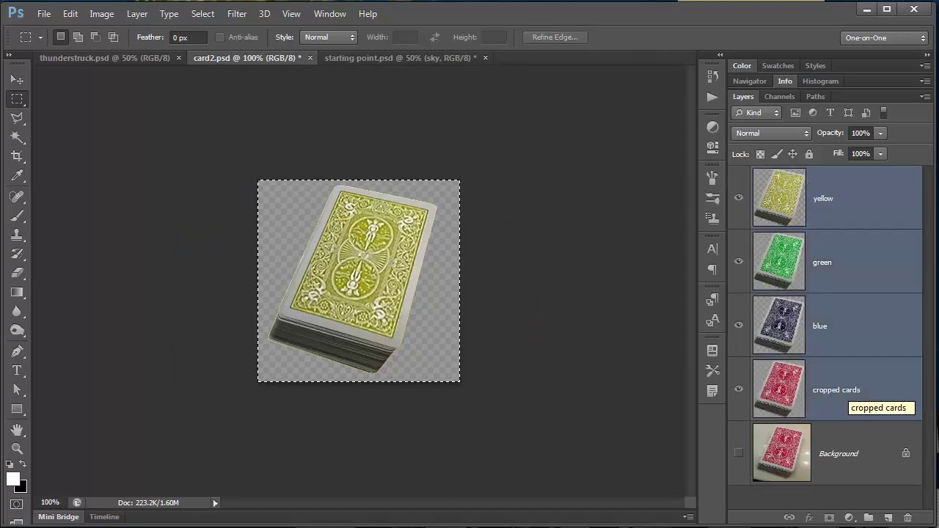
key("v")
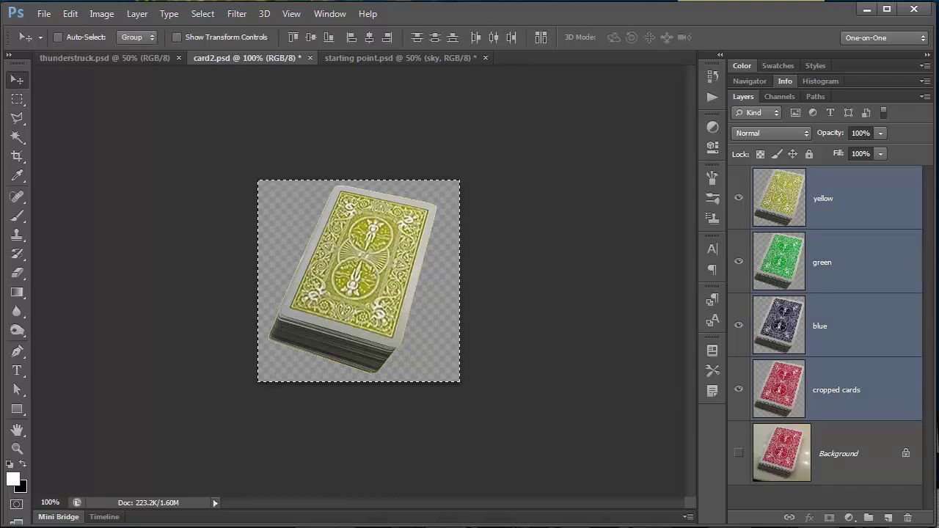
left_click_drag(363, 232, 359, 281)
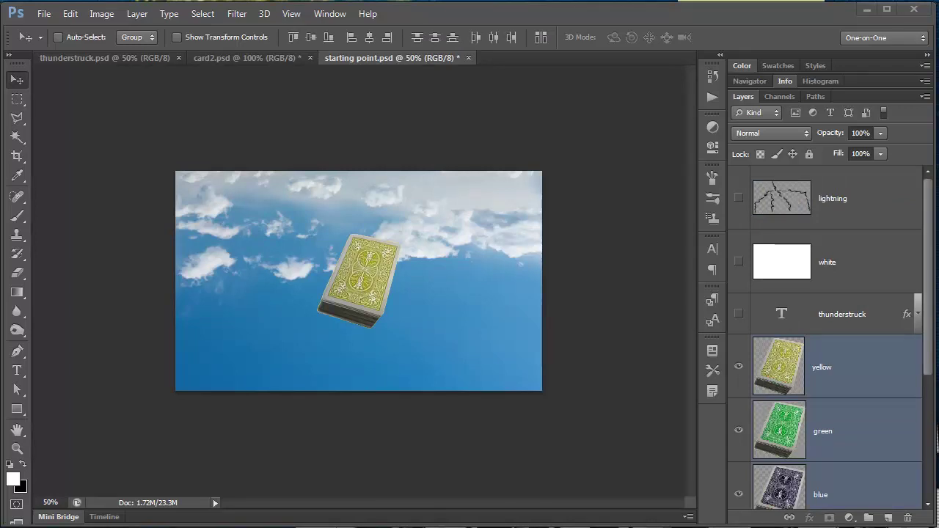
Step: Move the red deck to the left side of the sky, the yellow deck to the right side and the green deck in between
scroll(826, 338, "down", 3)
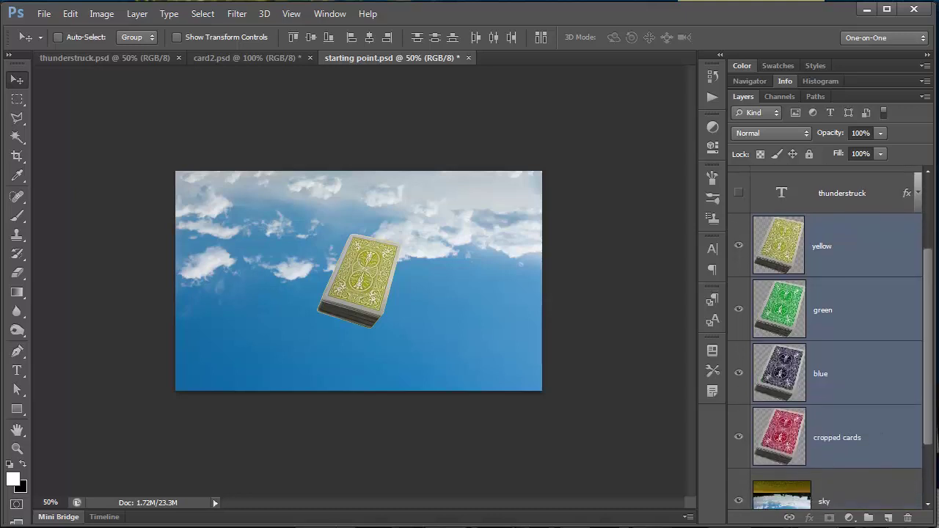
left_click(837, 438)
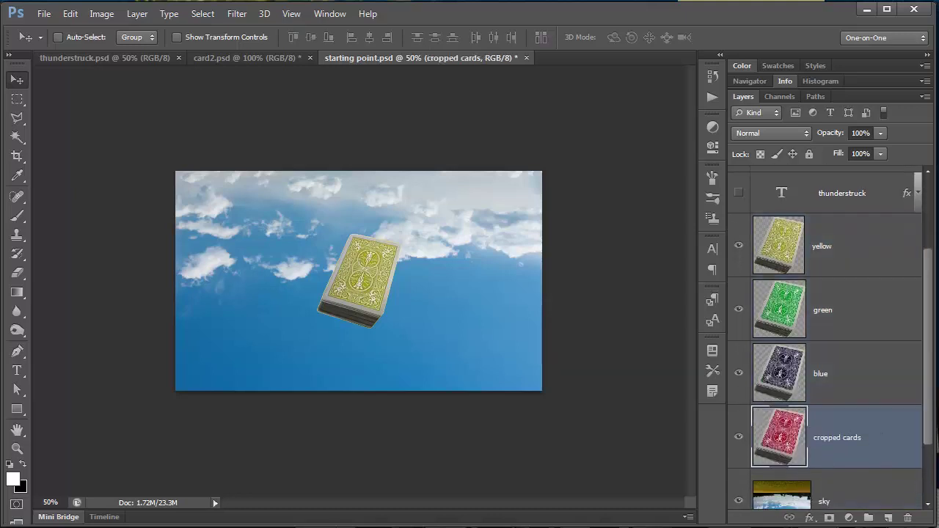
left_click_drag(326, 246, 200, 245)
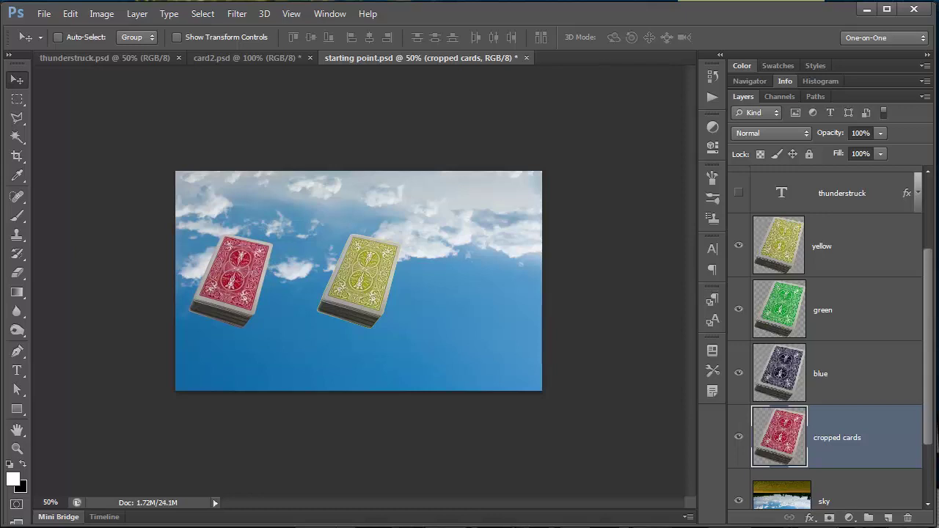
left_click(822, 245)
left_click_drag(382, 245, 512, 246)
left_click(823, 309)
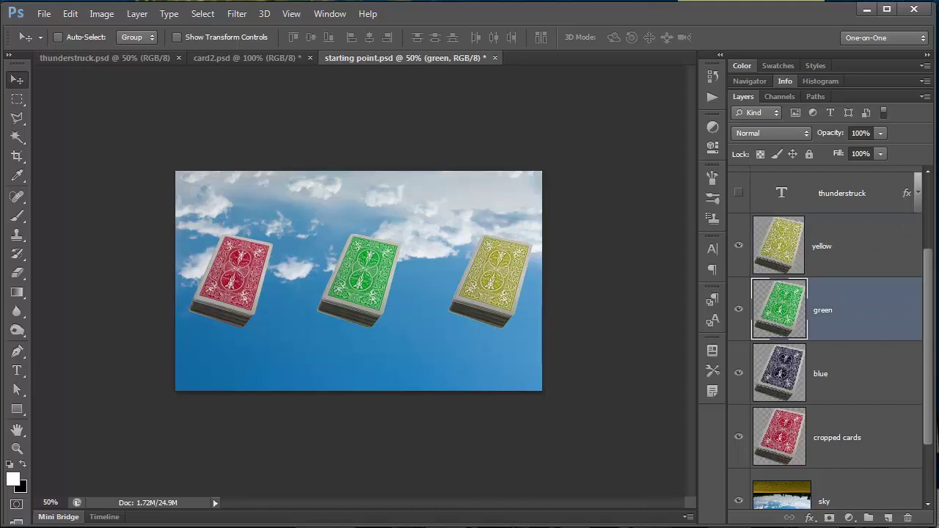
left_click_drag(374, 249, 420, 257)
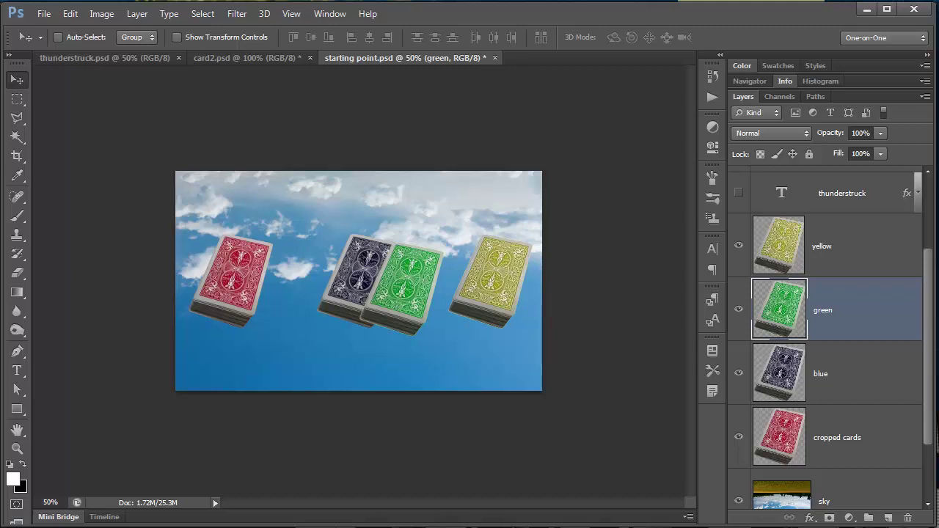
Step: Distribute the four card deck layers by their horizontal centers and align them by their vertical centers
left_click(823, 247)
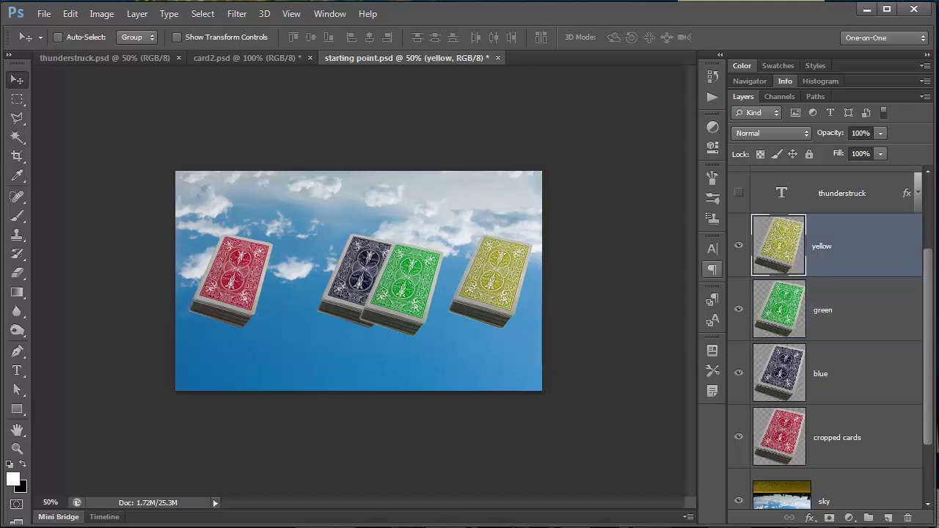
left_click(837, 438, "shift")
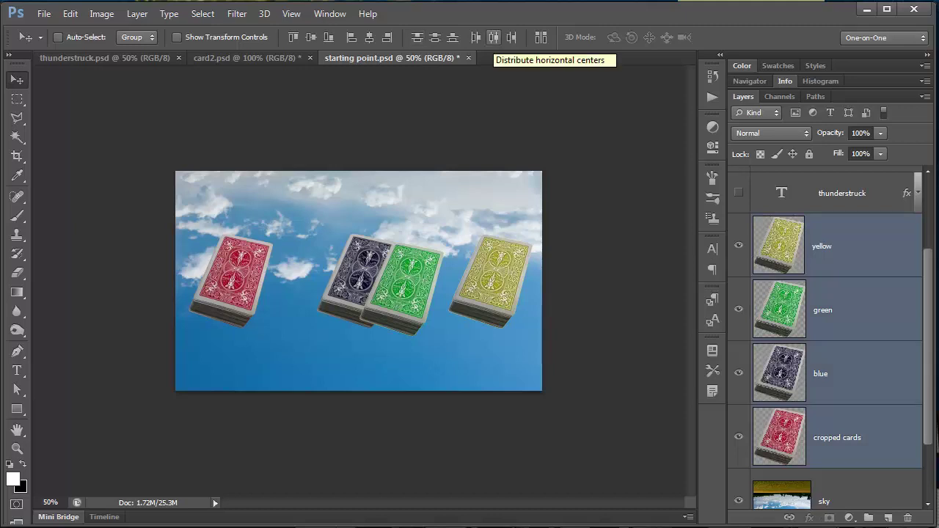
left_click(493, 36)
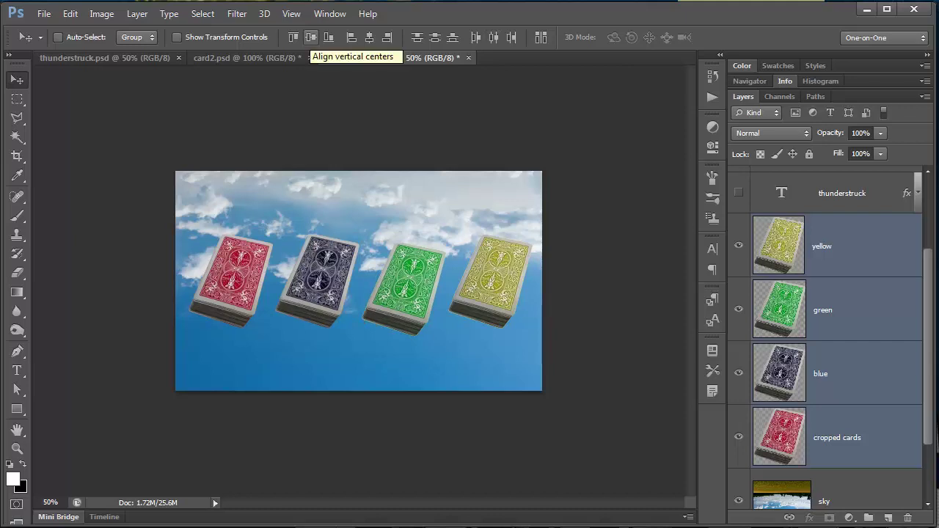
left_click(311, 37)
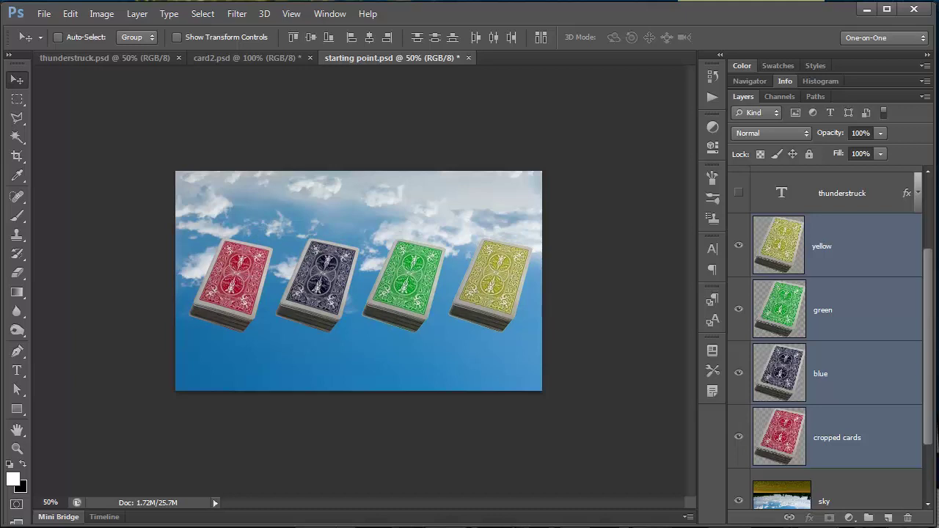
Step: Show the lightning layer and move the four decks straight down until the bolt ends strike their upper halves
scroll(829, 338, "up", 2)
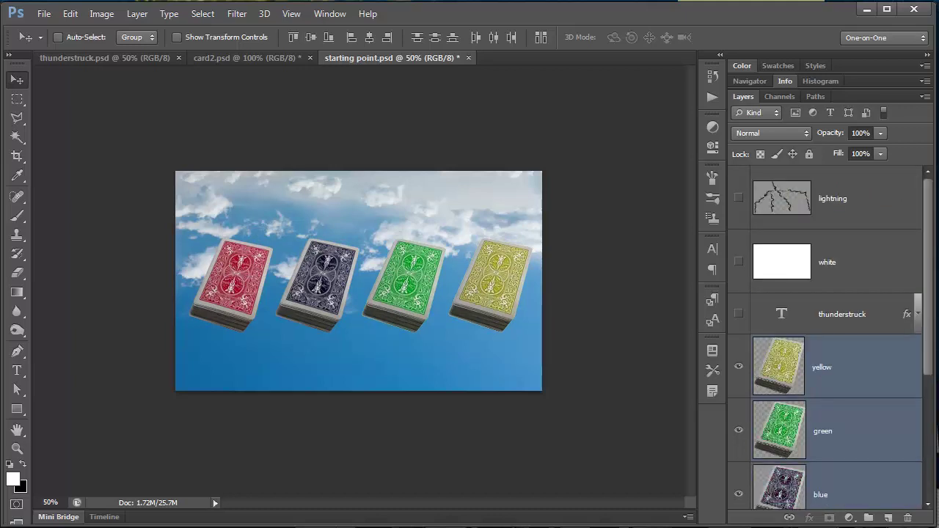
left_click(739, 198)
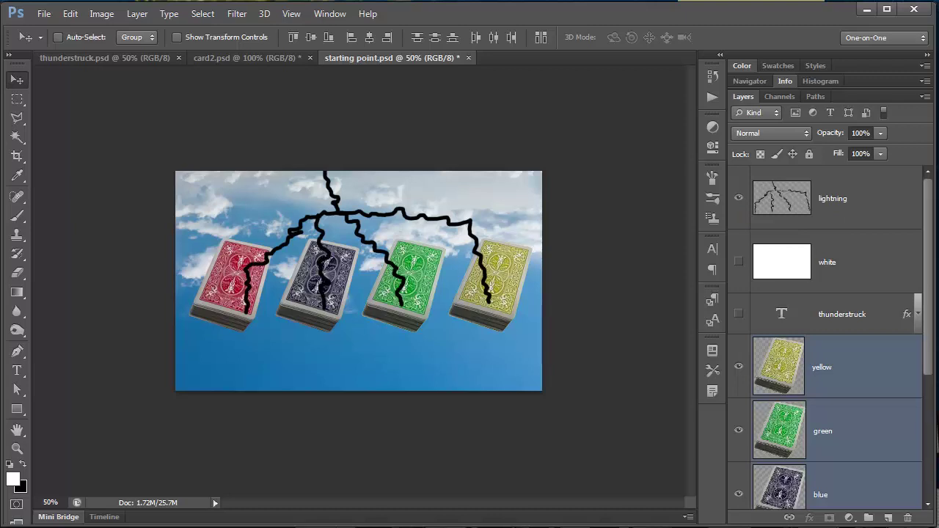
left_click_drag(422, 260, 422, 301)
Step: Darken the sky layer by setting its Blend If This Layer black values to a split of 86 / 156
scroll(830, 338, "down", 5)
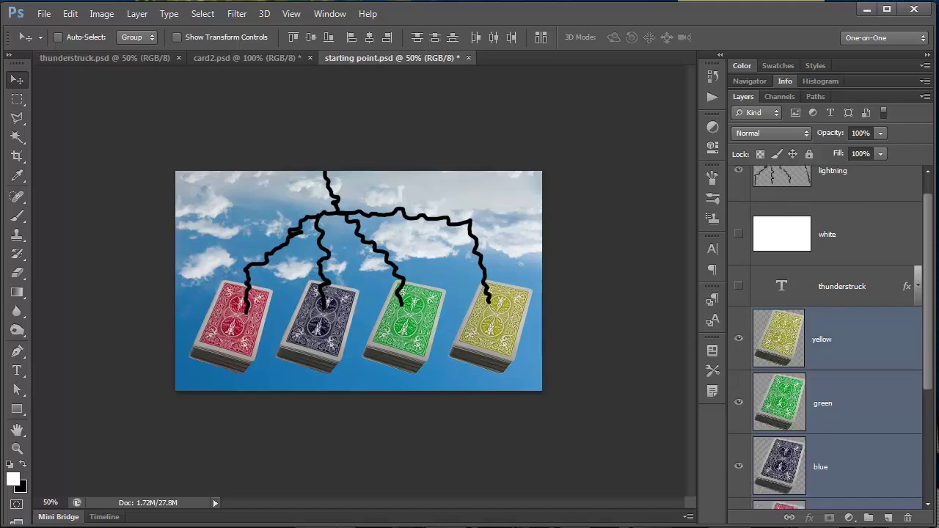
scroll(829, 338, "down", 1)
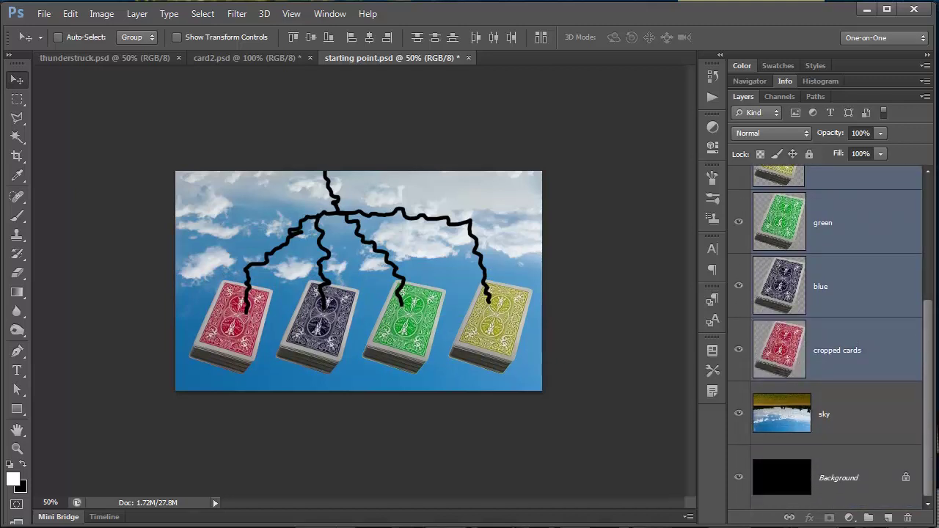
double_click(866, 414)
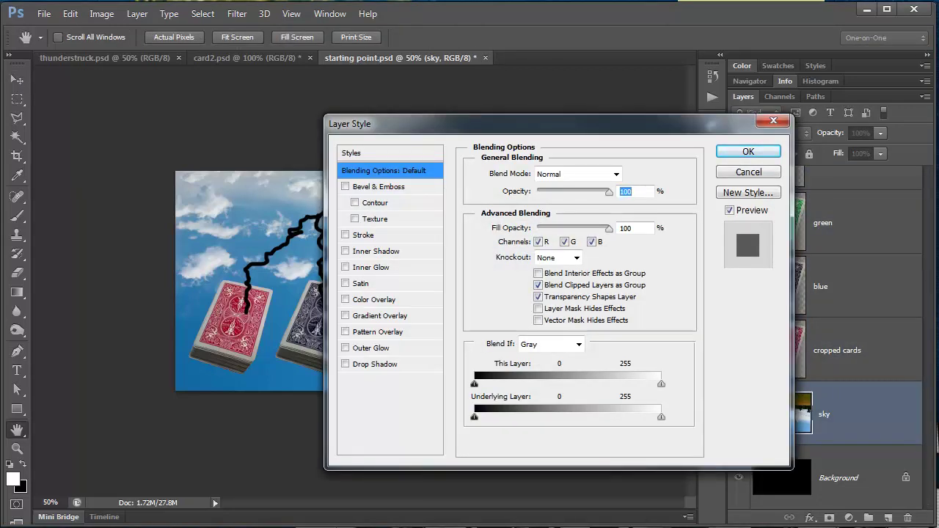
left_click_drag(475, 384, 588, 384)
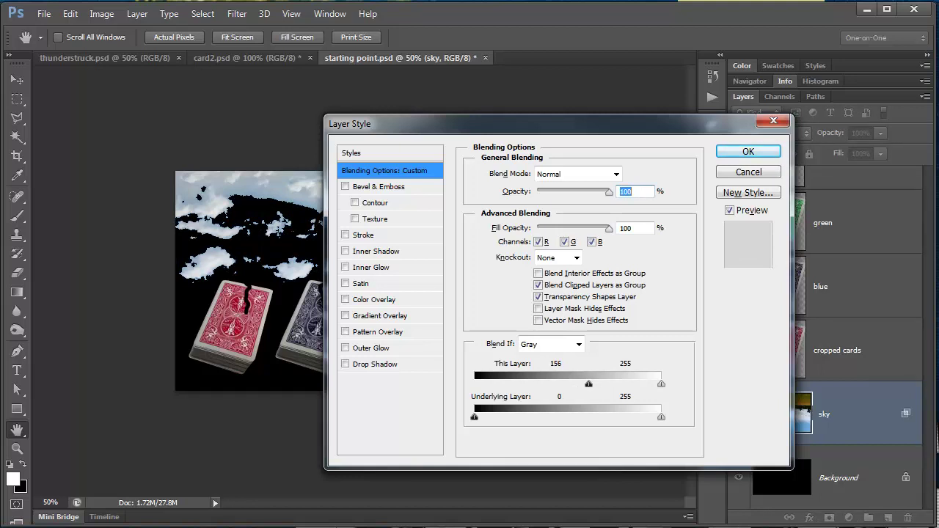
left_click_drag(589, 384, 537, 384)
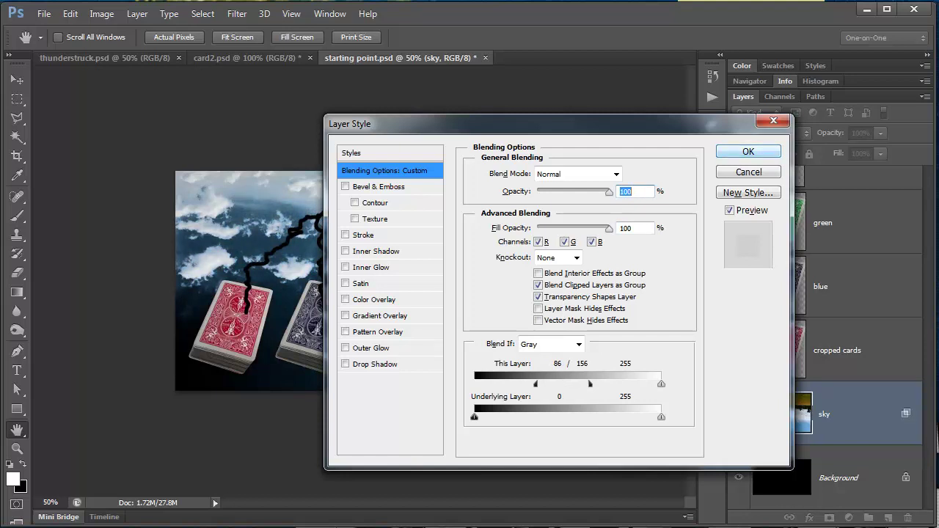
key("Return")
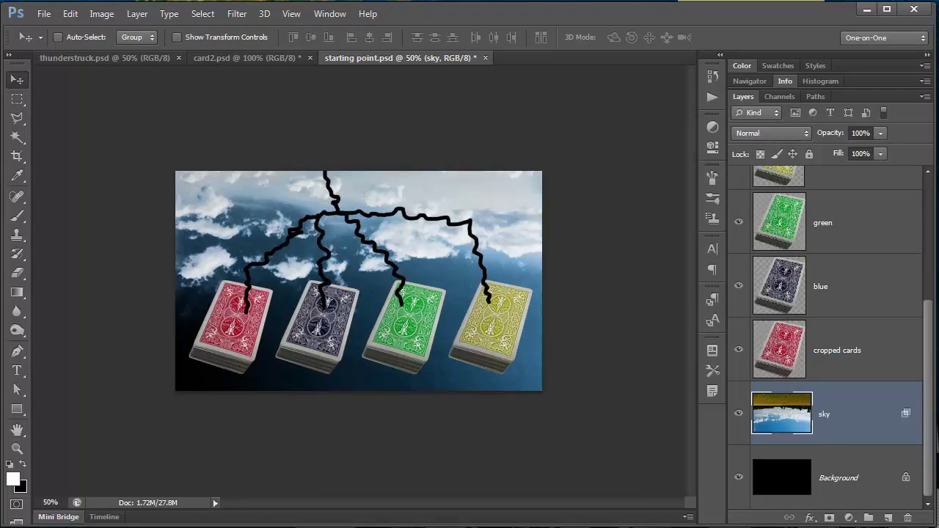
Step: Add a Brightness/Contrast adjustment layer above the sky with Brightness -100 and Contrast 21
left_click(849, 518)
left_click(837, 250)
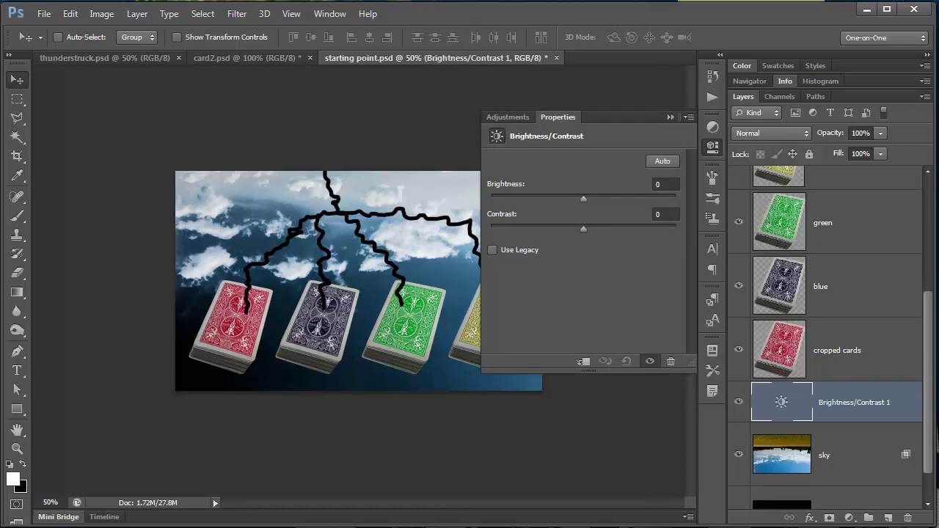
key("shift+Return")
type("-100")
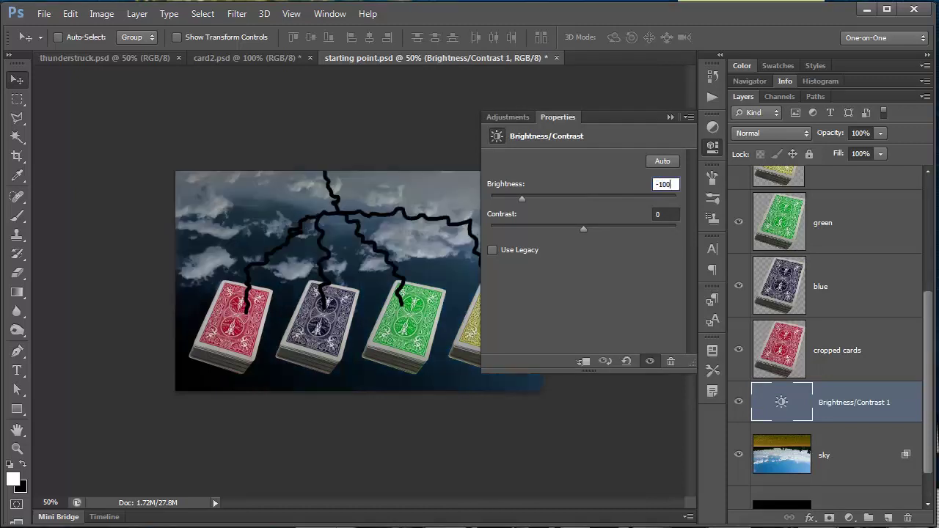
key("Tab")
type("21")
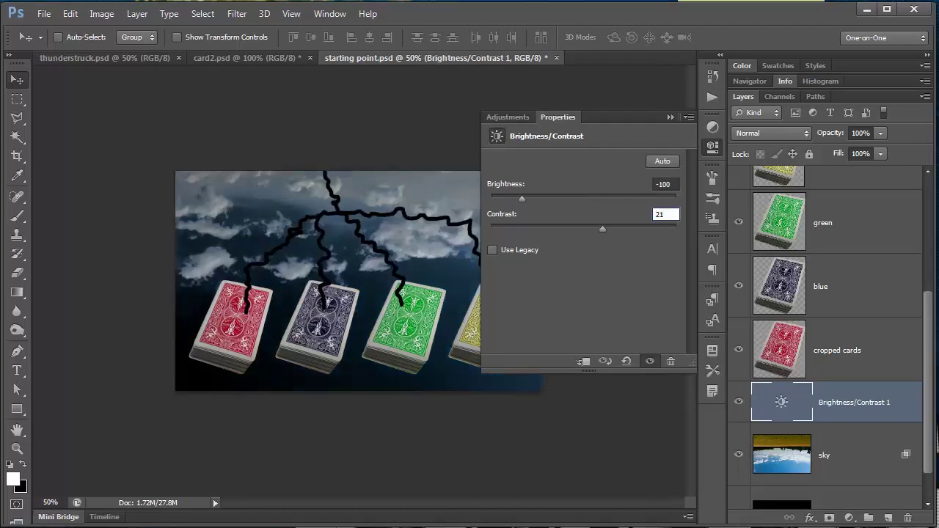
key("Return")
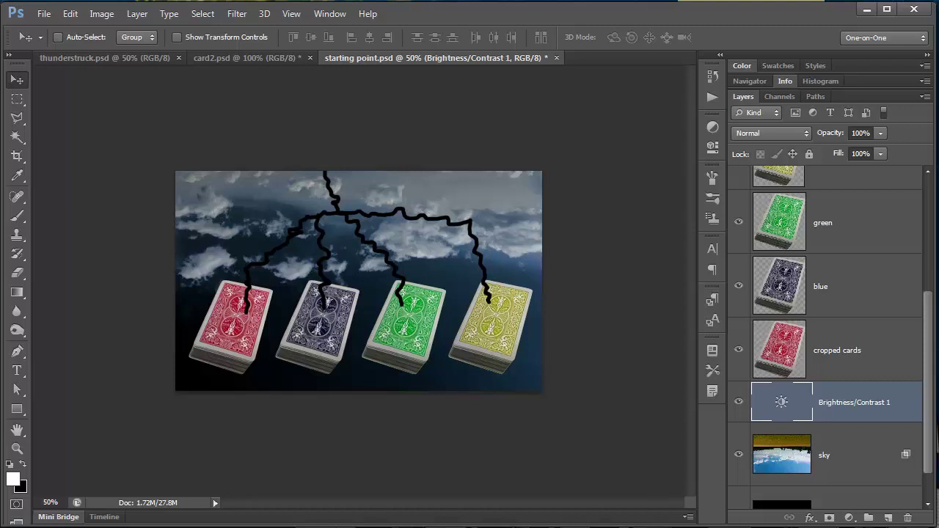
Step: Add a Drop Shadow to the cropped cards layer with Use Global Light off and an angle of 45°
left_click(840, 356)
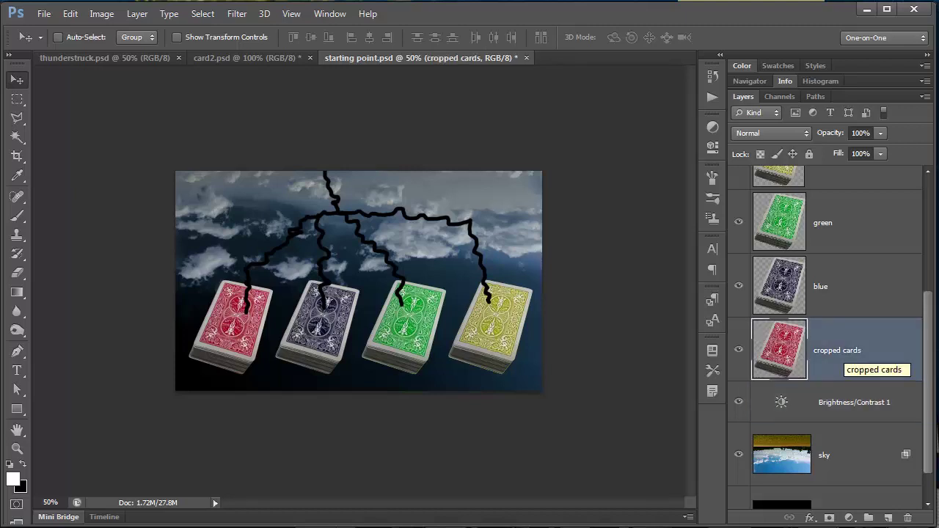
left_click(811, 518)
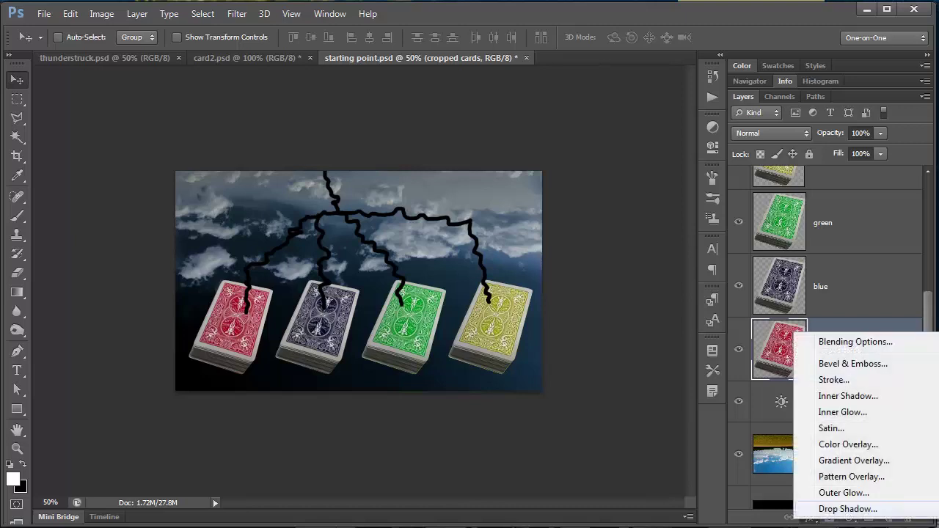
left_click(848, 509)
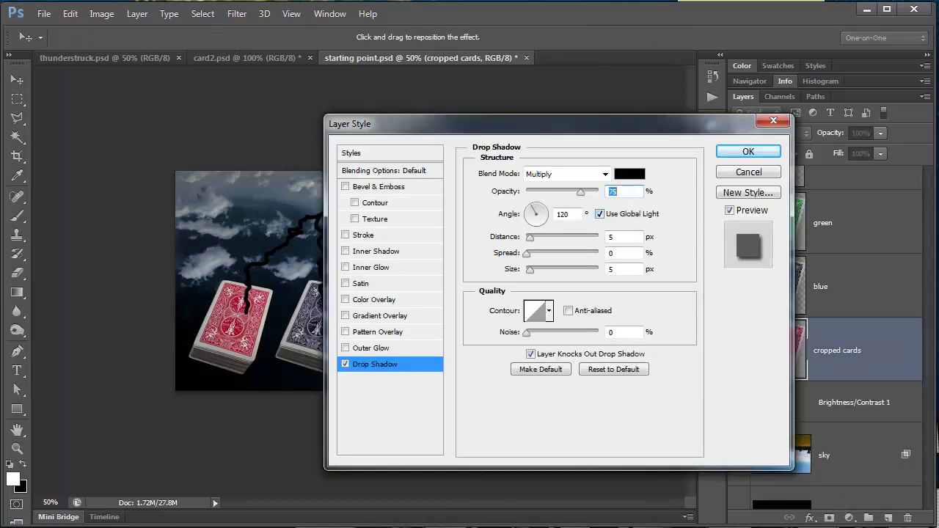
left_click(599, 215)
key("shift+Tab")
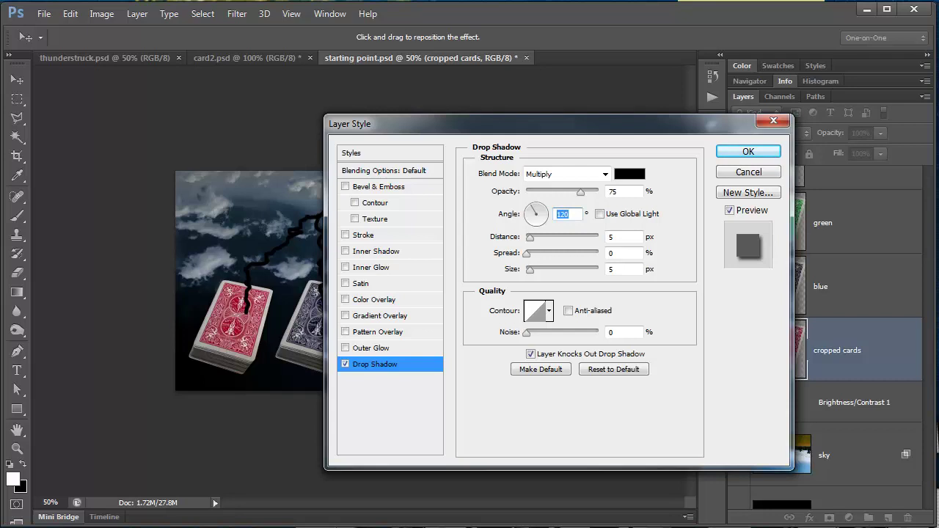
type("45")
key("Tab")
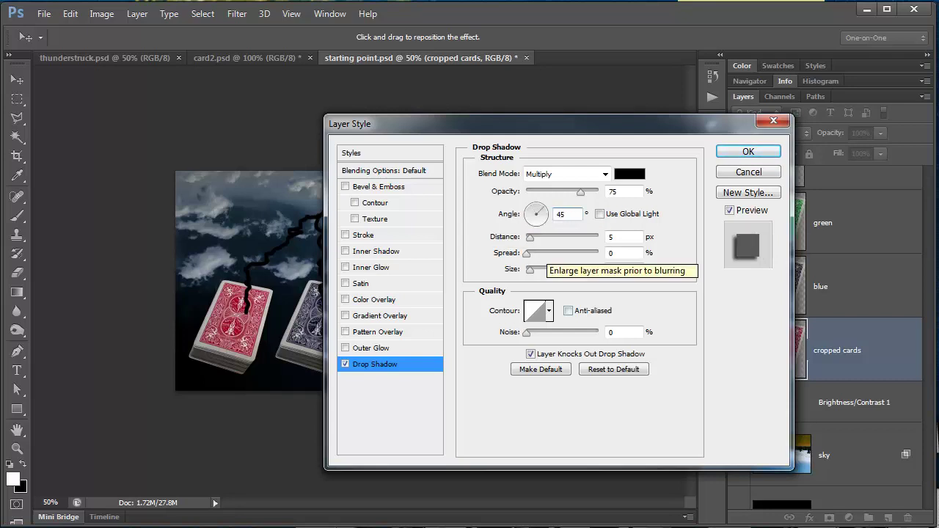
Step: Set the cropped cards drop shadow's distance to 11 px and size to 18 px, and apply the layer style
type("11")
key("Tab")
key("Tab")
type("8")
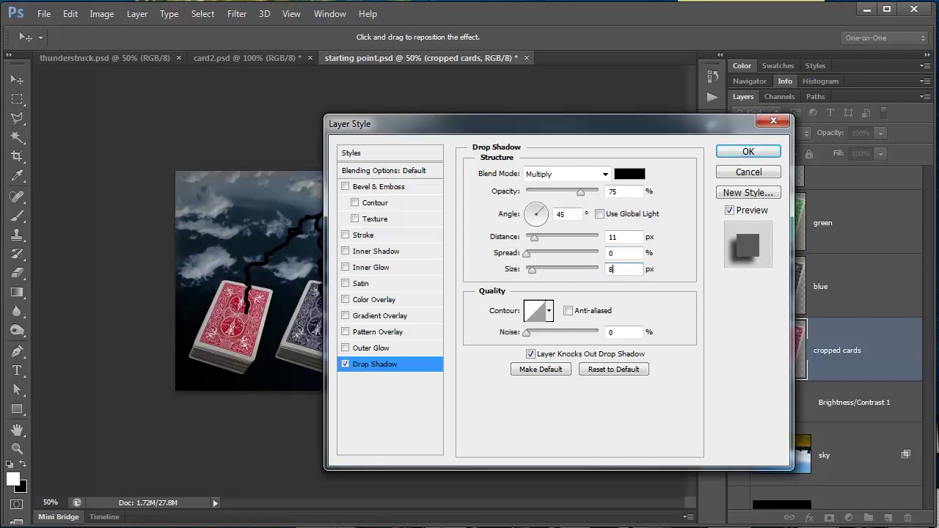
key("BackSpace")
type("18")
key("Return")
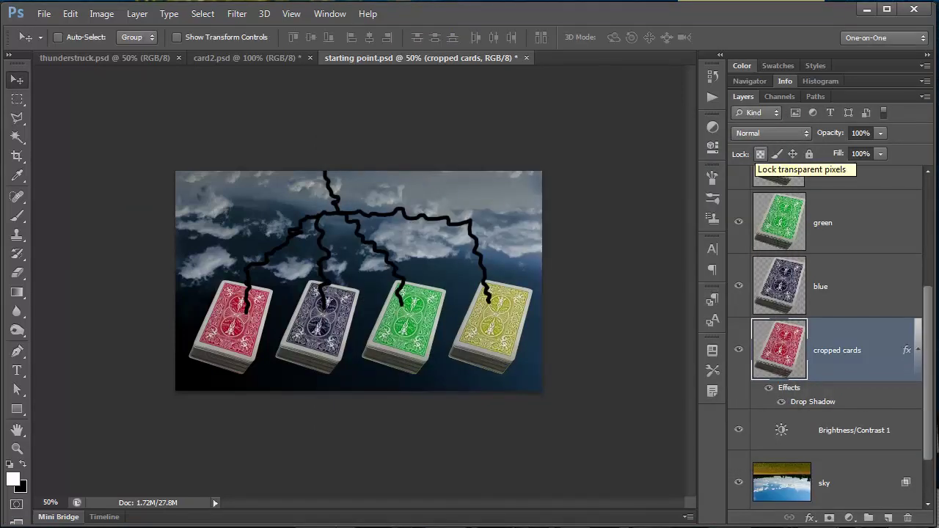
Step: Copy the cropped cards layer style and paste it onto the blue, green and yellow layers
right_click(907, 352)
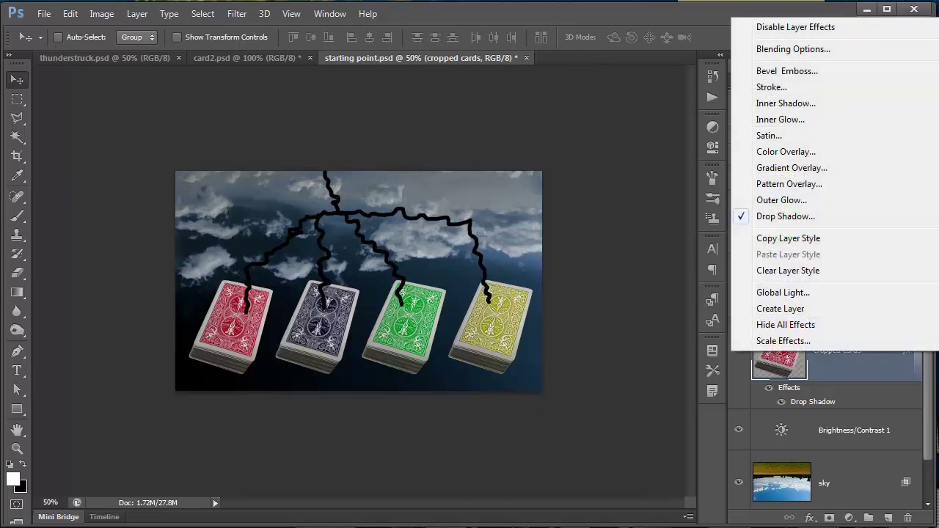
left_click(780, 238)
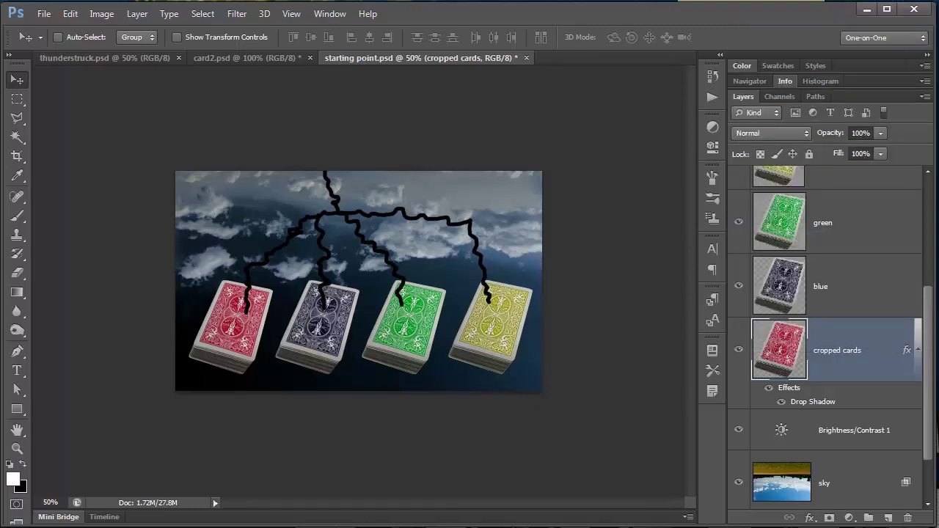
left_click(837, 286)
scroll(837, 337, "up", 3)
left_click(852, 350, "shift")
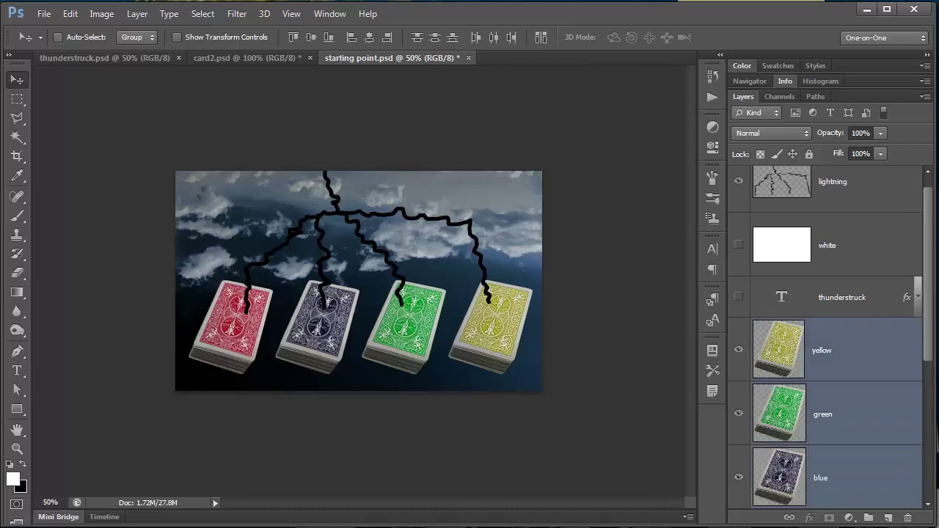
right_click(866, 351)
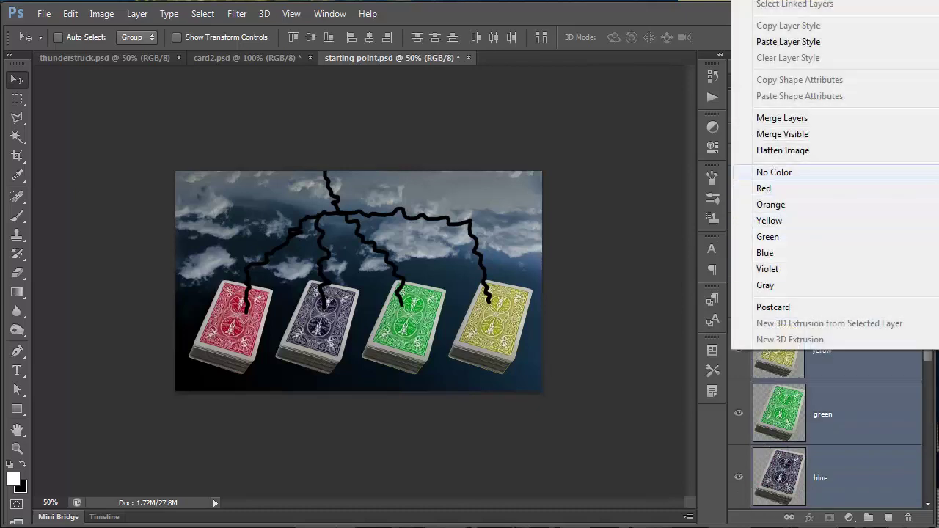
left_click(788, 41)
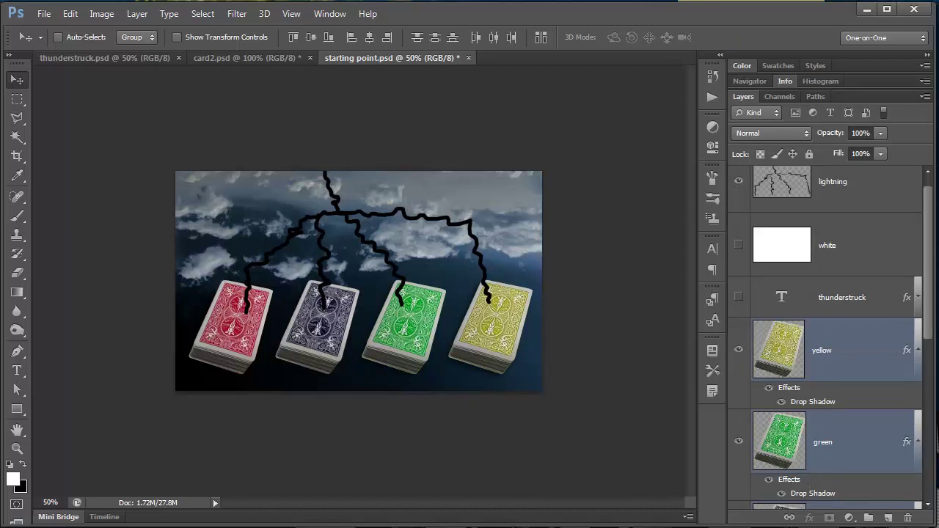
Step: Show the white layer and convert the lightning and white layers together into one smart object
left_click(833, 181)
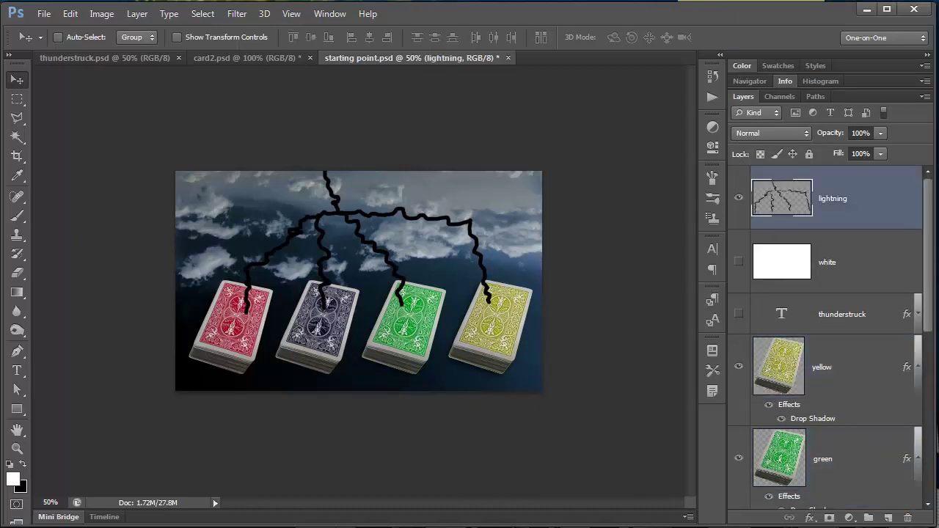
left_click(828, 262, "shift")
left_click(740, 262)
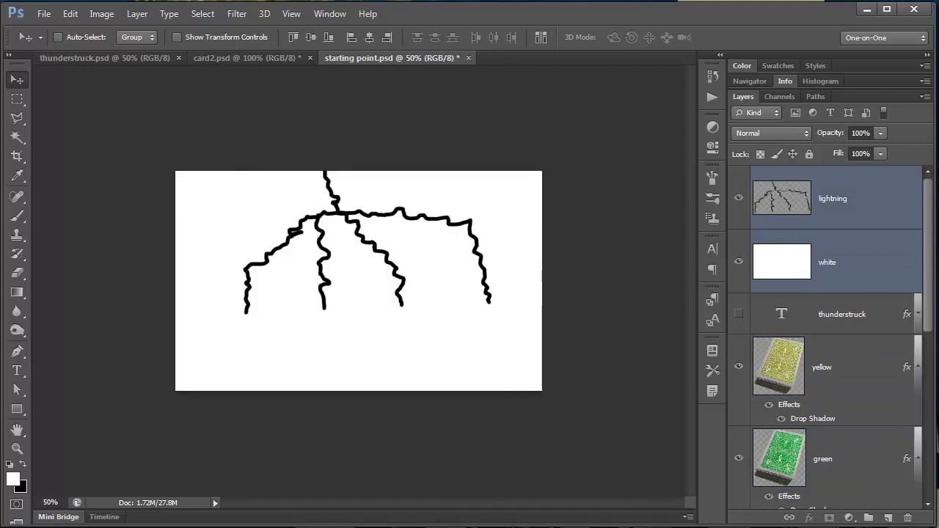
right_click(880, 262)
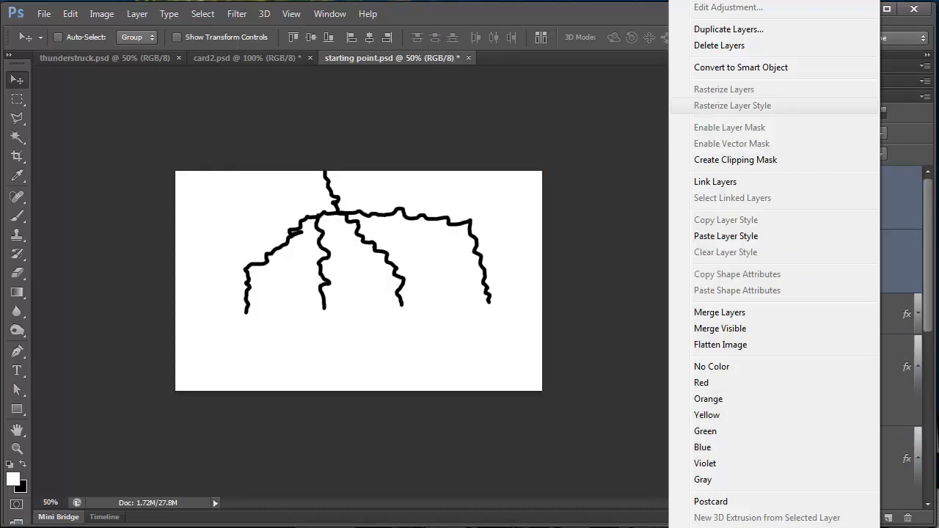
left_click(742, 67)
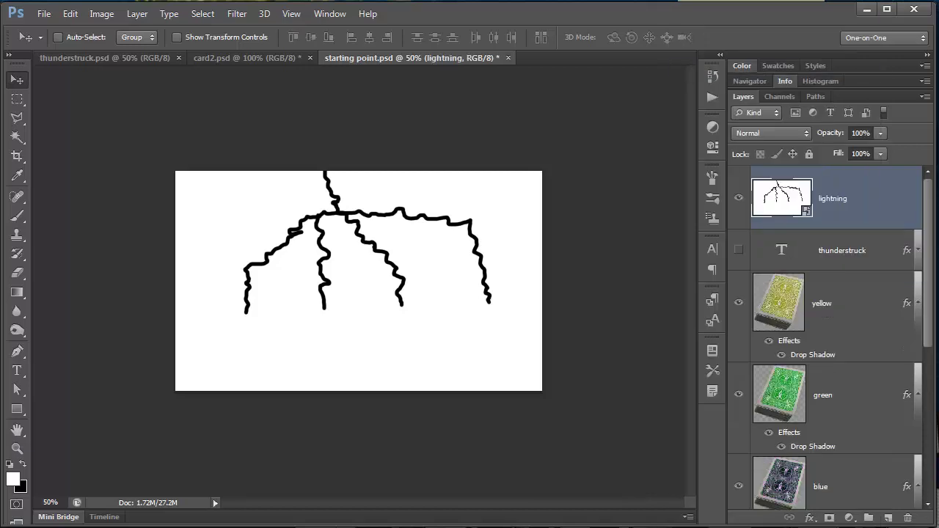
Step: Apply a Gaussian Blur with a 40-pixel radius and a Difference Clouds filter to the lightning smart object
left_click(237, 14)
mouse_move(294, 161)
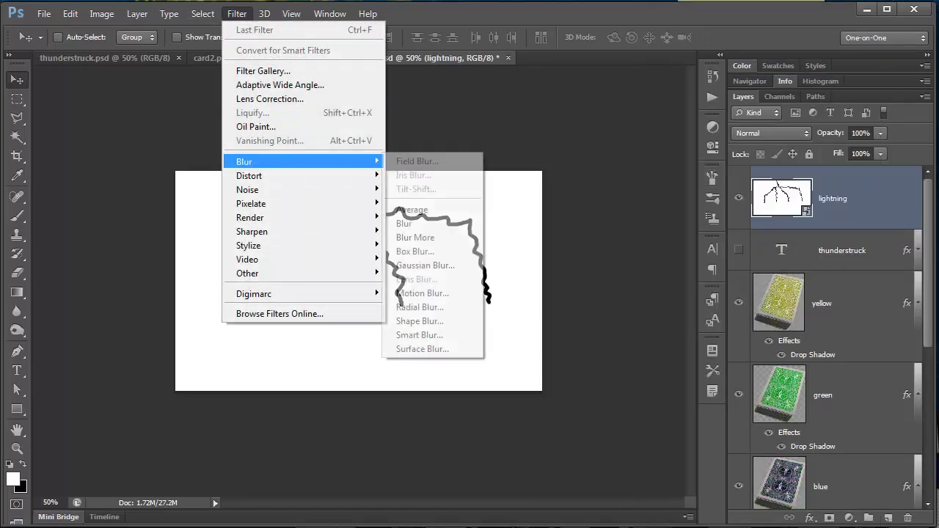
left_click(426, 265)
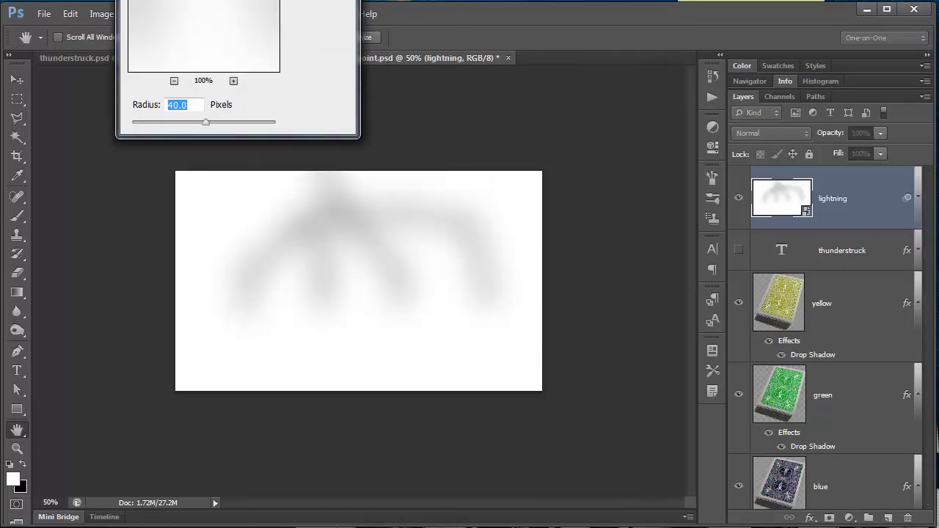
key("Return")
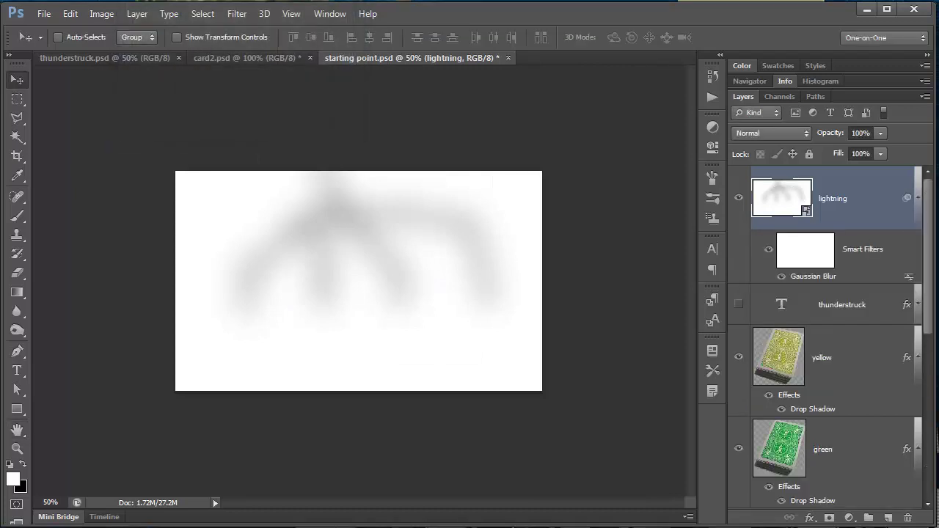
left_click(236, 13)
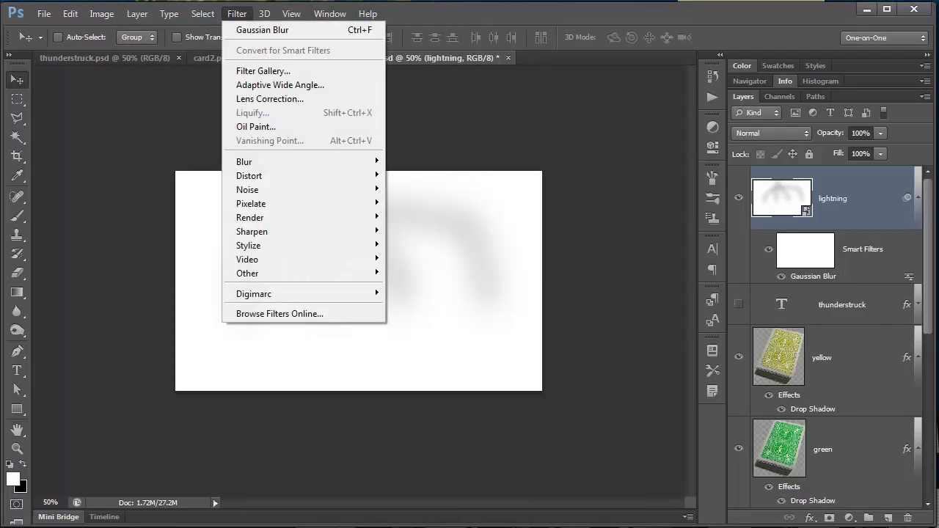
mouse_move(294, 217)
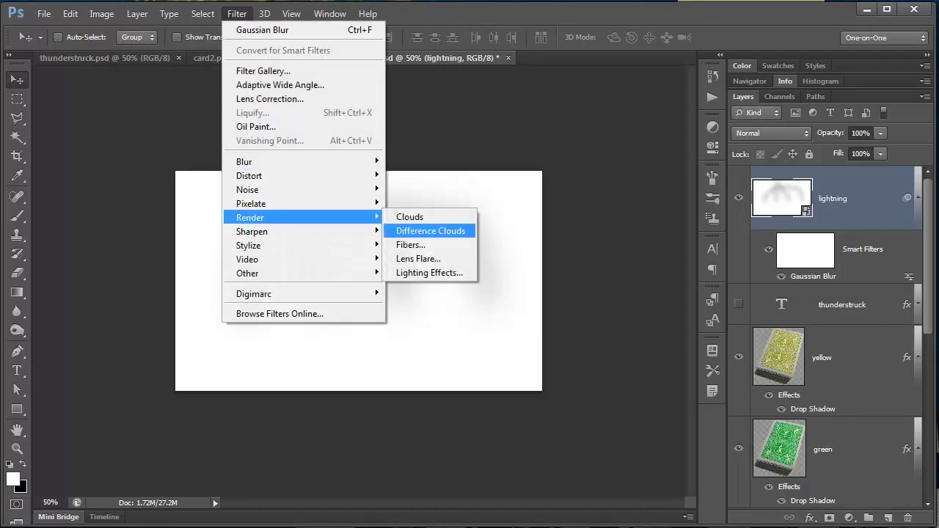
left_click(430, 231)
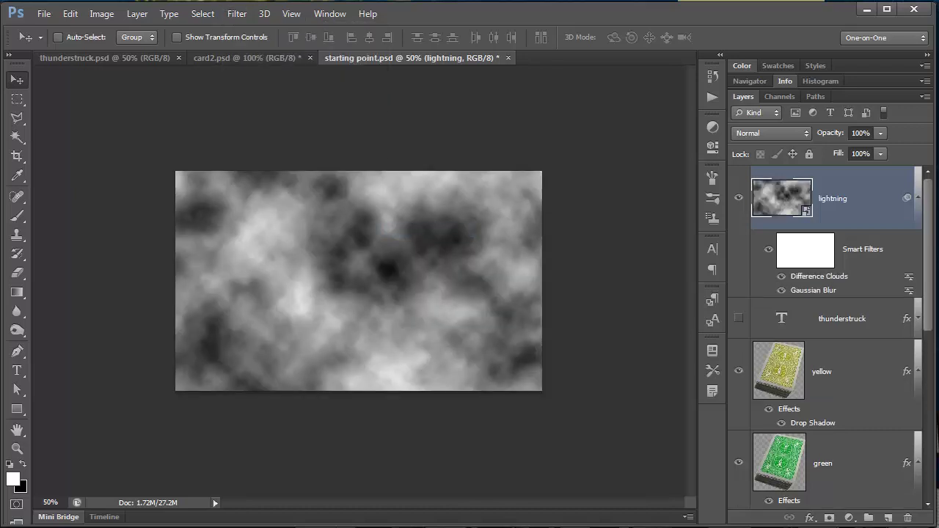
Step: Add a Levels adjustment layer above the lightning smart object with input levels 5, 2 and 20
left_click(849, 518)
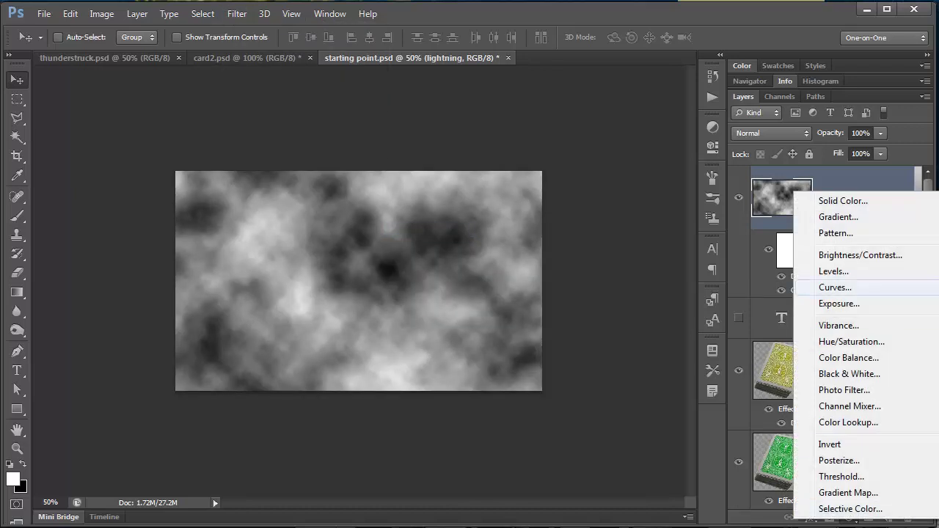
left_click(834, 271)
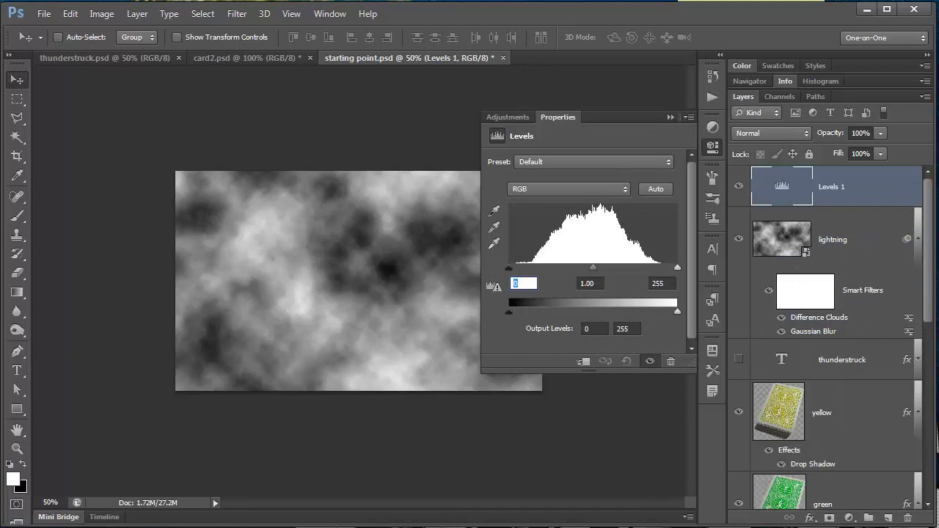
type("5")
key("Tab")
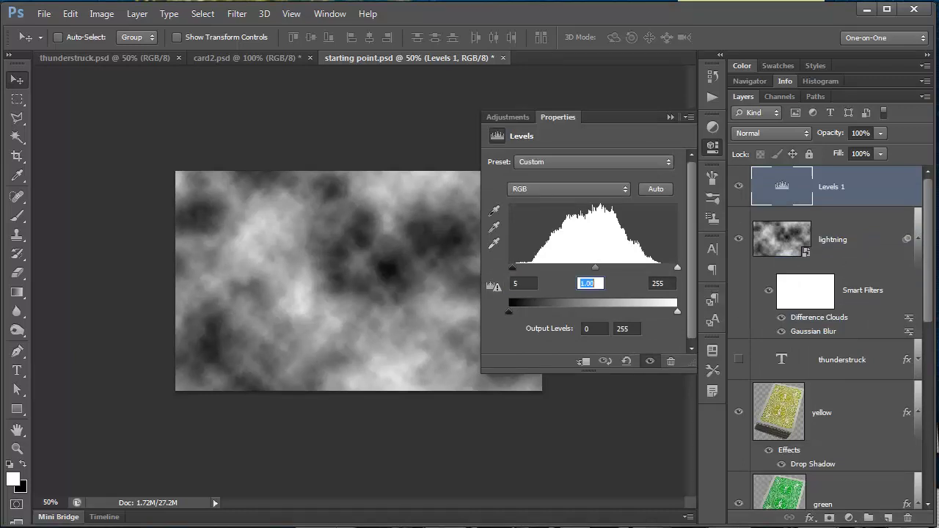
type("2")
key("Tab")
type("20")
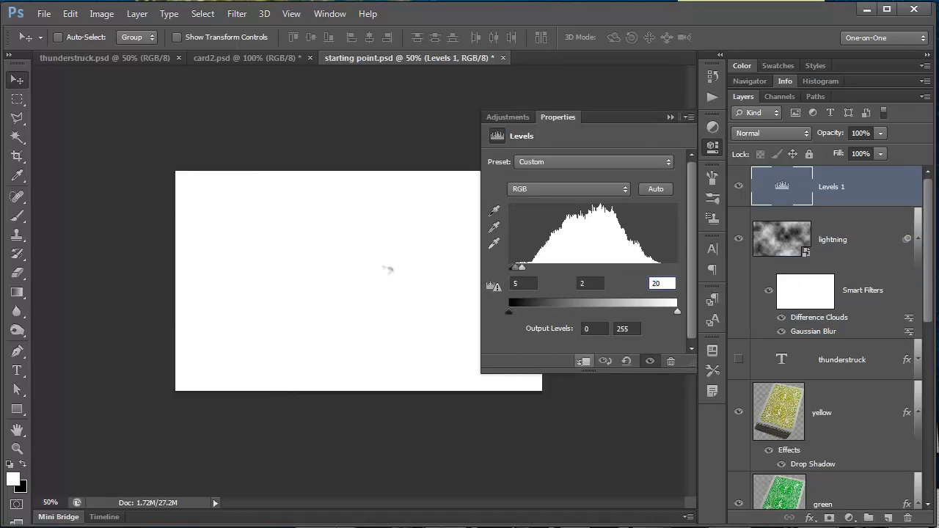
Step: Reverse the Levels adjustment's output levels to 255 and 0, and collapse its settings
left_click_drag(510, 312, 606, 311)
left_click_drag(677, 311, 508, 311)
left_click_drag(607, 311, 678, 311)
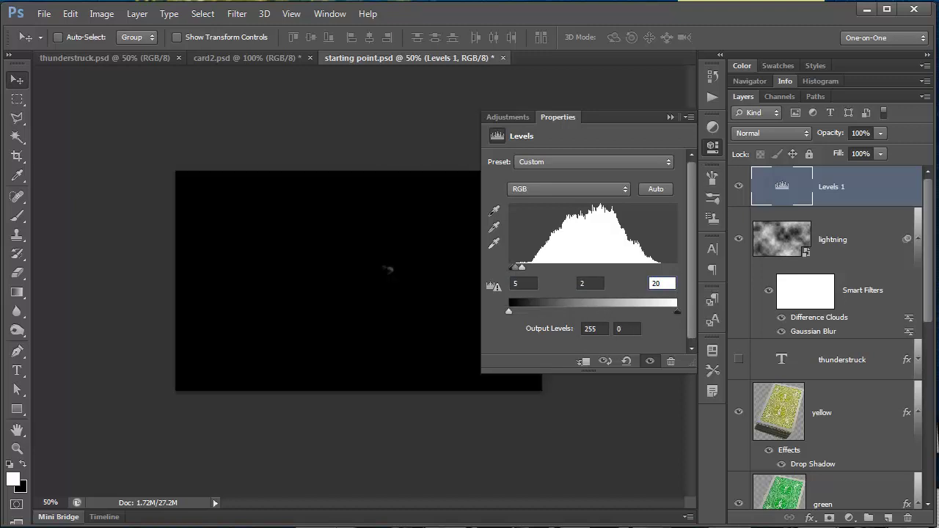
left_click(670, 116)
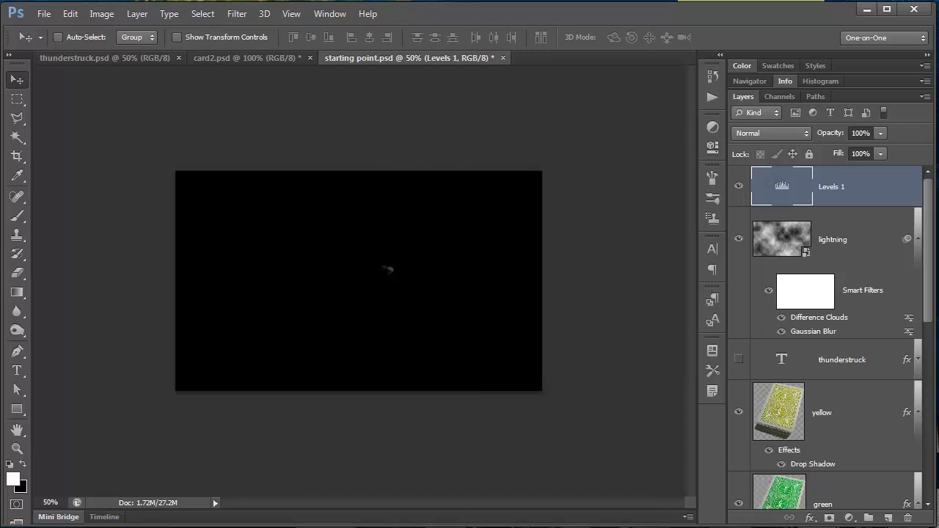
Step: Open the contents of the lightning smart object and duplicate its lightning layer four times
double_click(781, 239)
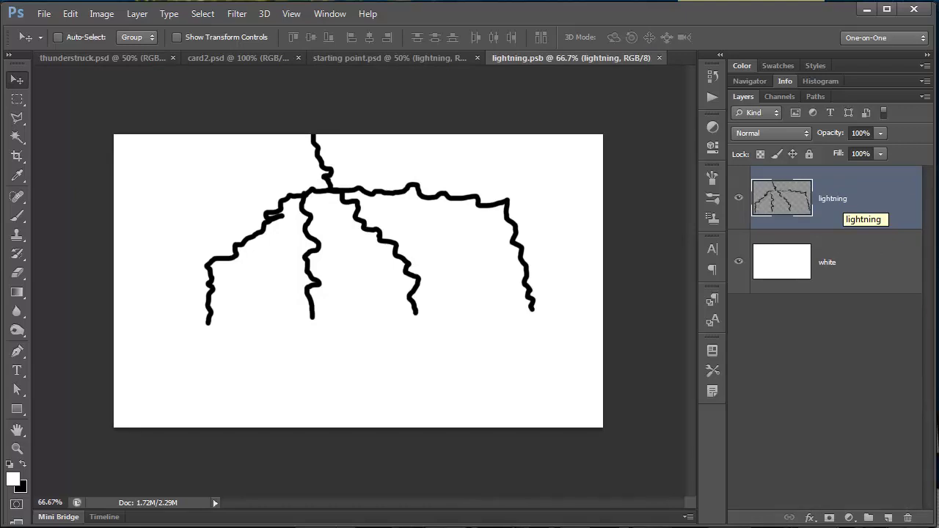
key("ctrl+j")
key("ctrl+j")
key("ctrl+j")
key("ctrl+j")
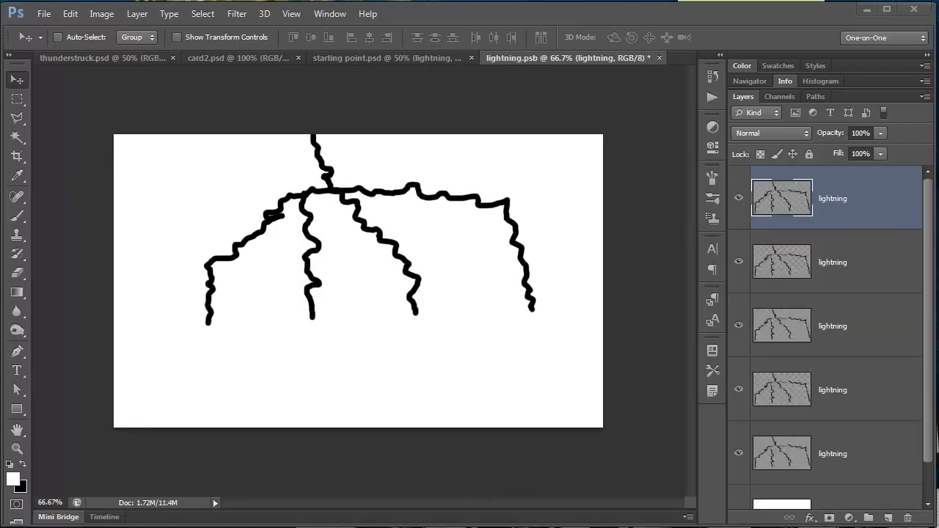
Step: Choose the Brush tool and set its size to 1030 px and hardness to 100%
key("b")
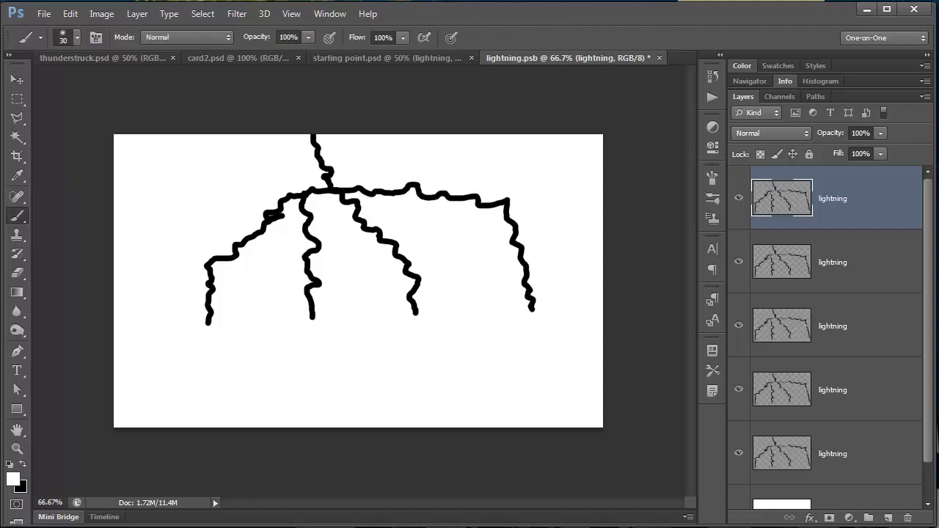
left_click(77, 37)
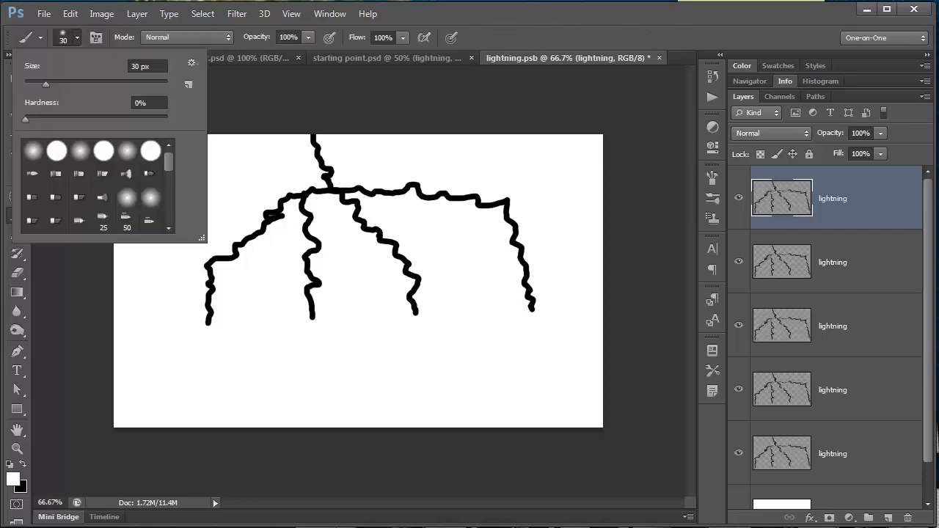
left_click(132, 66)
type("10")
key("Tab")
type("1")
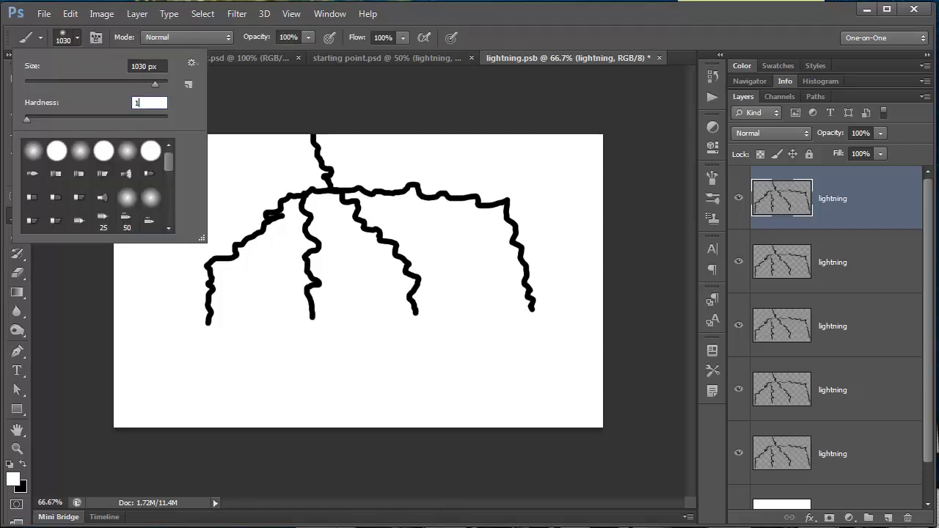
type("00")
key("Return")
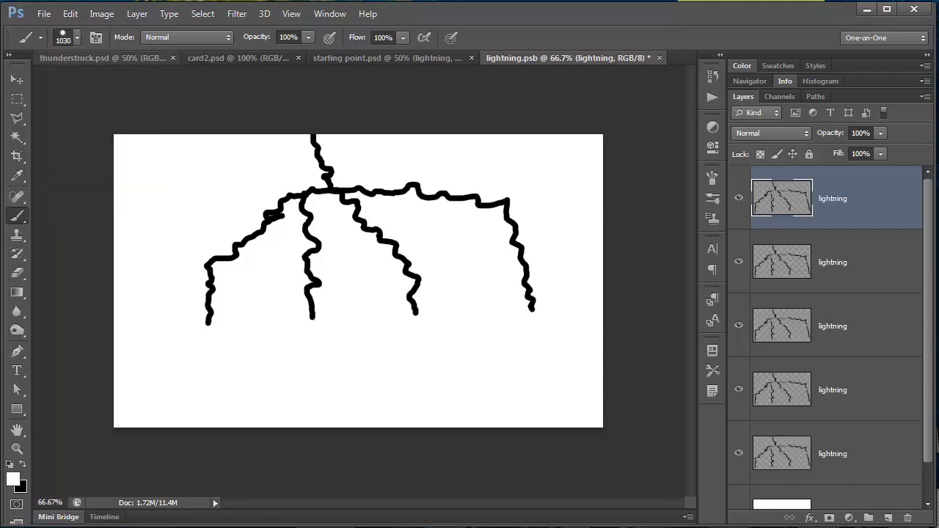
Step: Set the brush size to 10 px and swap the colours so that black is the foreground colour
left_click(77, 37)
left_click(147, 66)
left_click(147, 66)
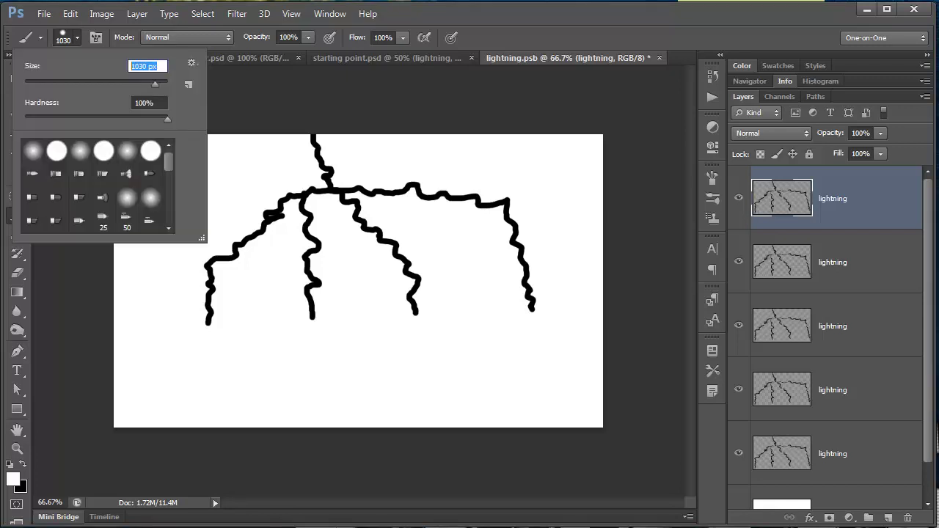
type("1")
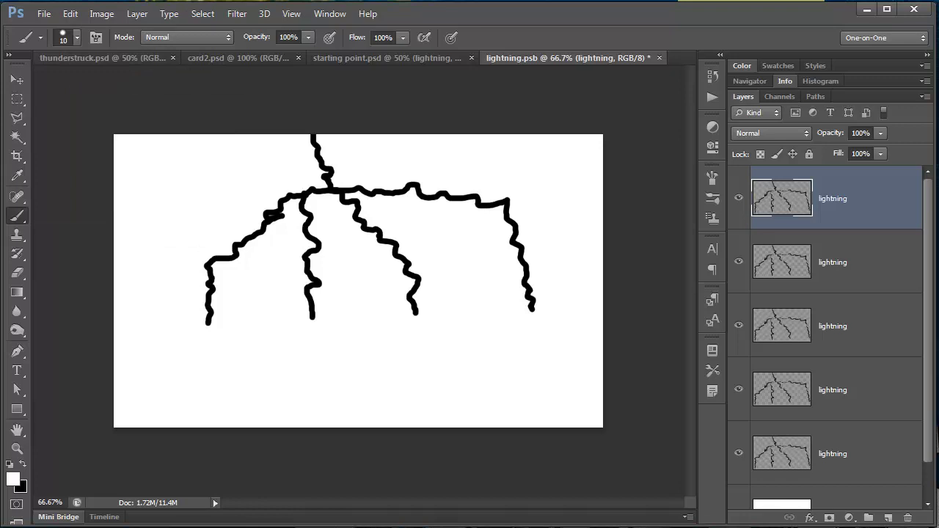
key("x")
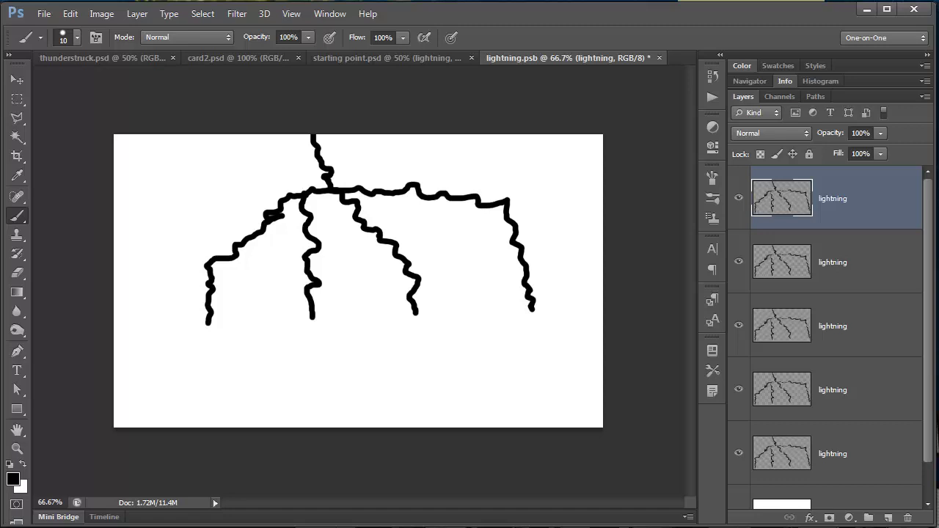
Step: Paint a straight black line from a branch tip to the canvas's bottom edge, one branch on each of the top four lightning layers
left_click_drag(208, 323, 207, 429)
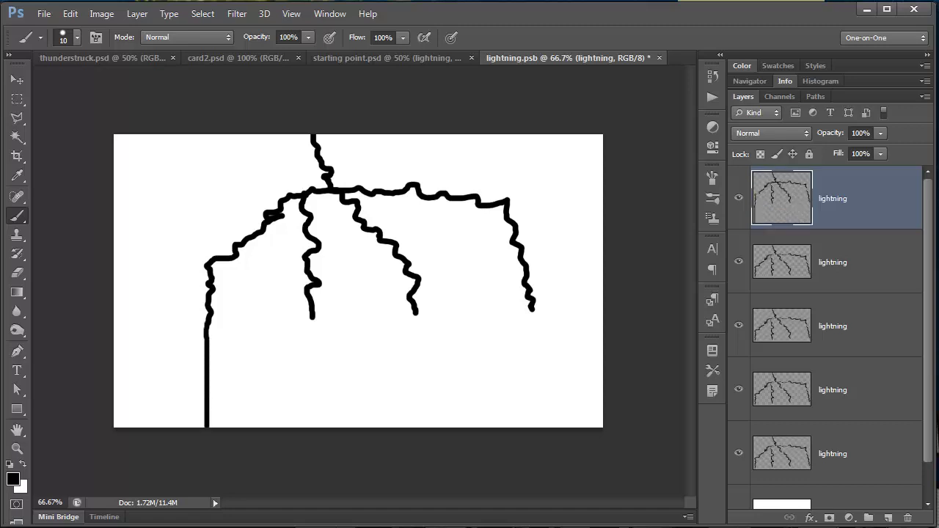
key("alt+[")
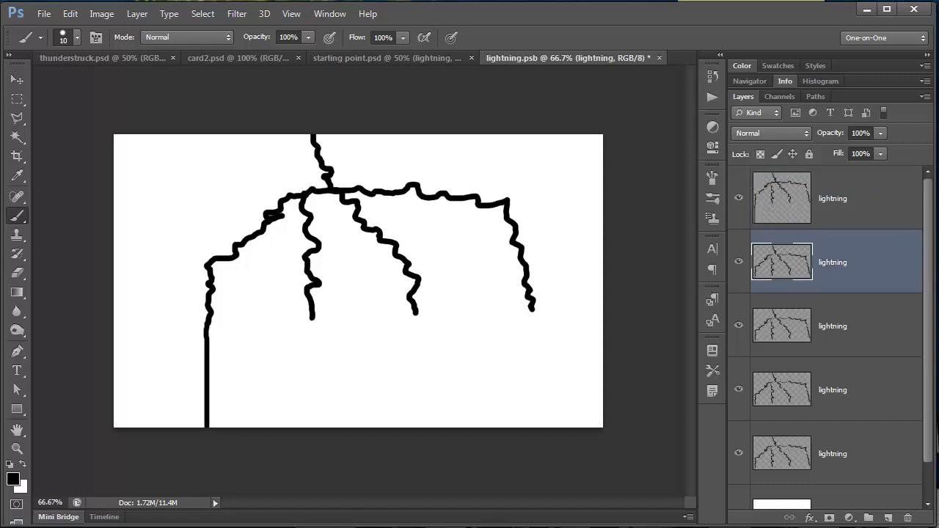
left_click_drag(312, 319, 312, 427)
left_click(834, 326)
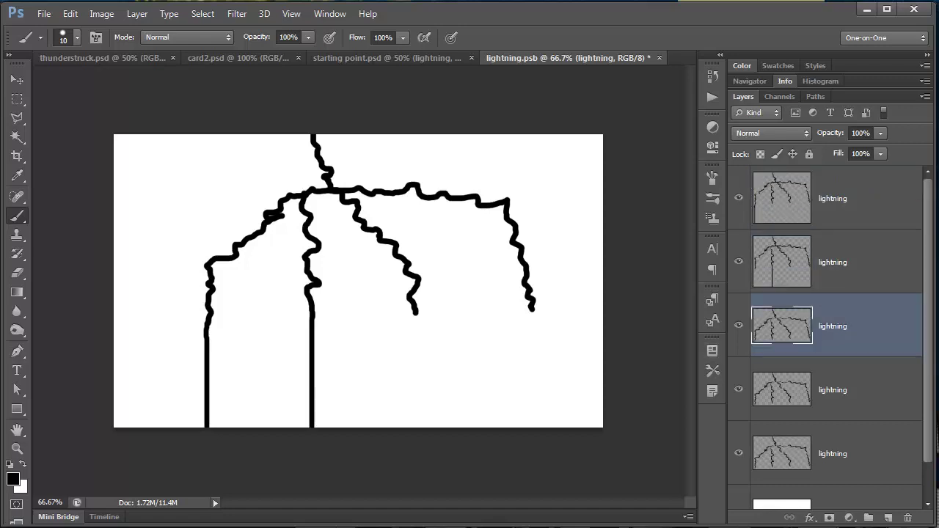
left_click_drag(415, 313, 414, 428)
left_click(833, 390)
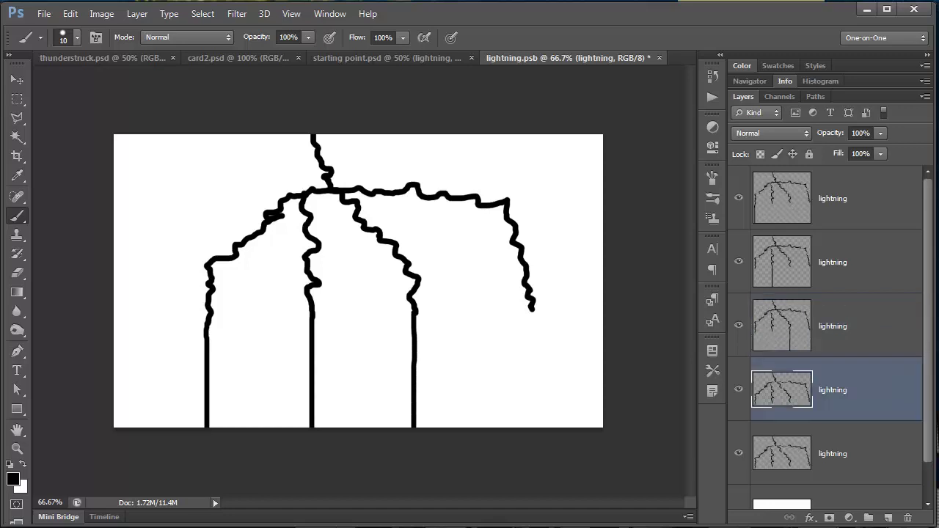
left_click_drag(533, 310, 532, 427)
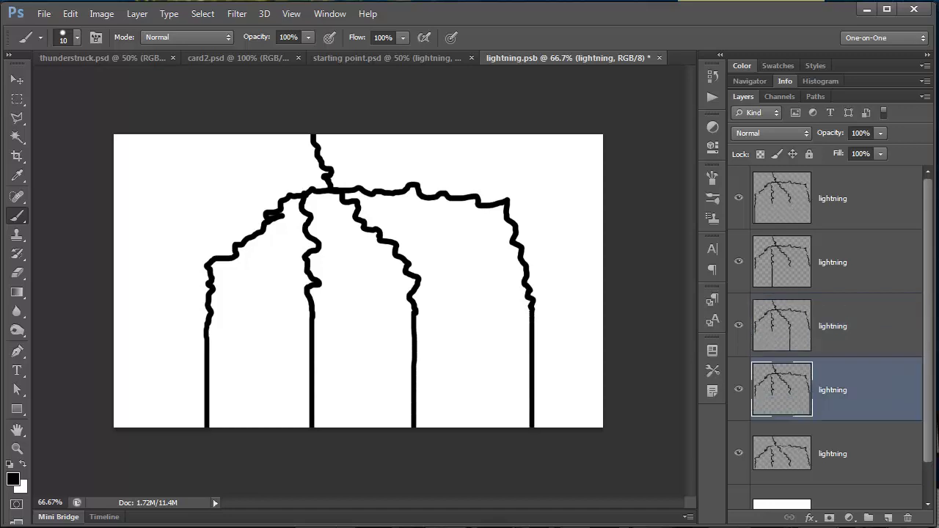
Step: On the top lightning layer, magic-wand the area left of the first branch, expand it by 5 pixels, fill it black and hide the layer
key("alt+period")
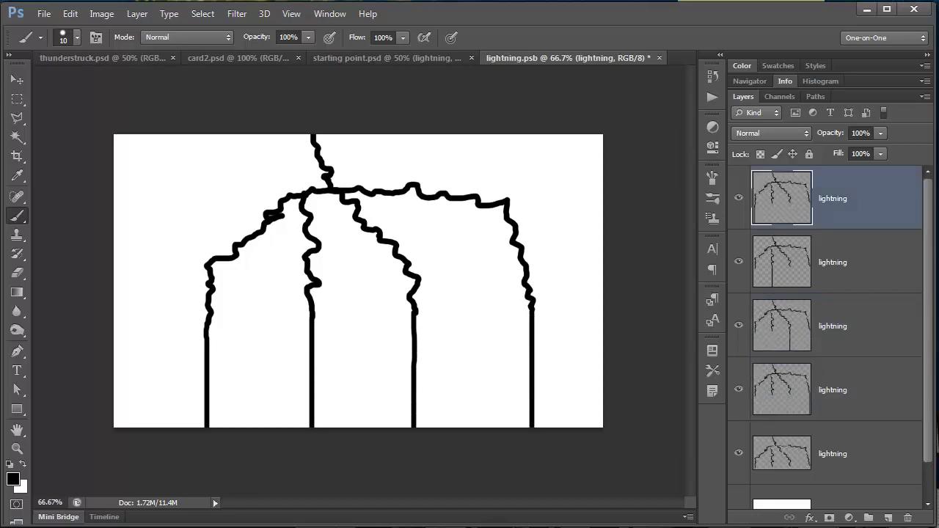
left_click(17, 137)
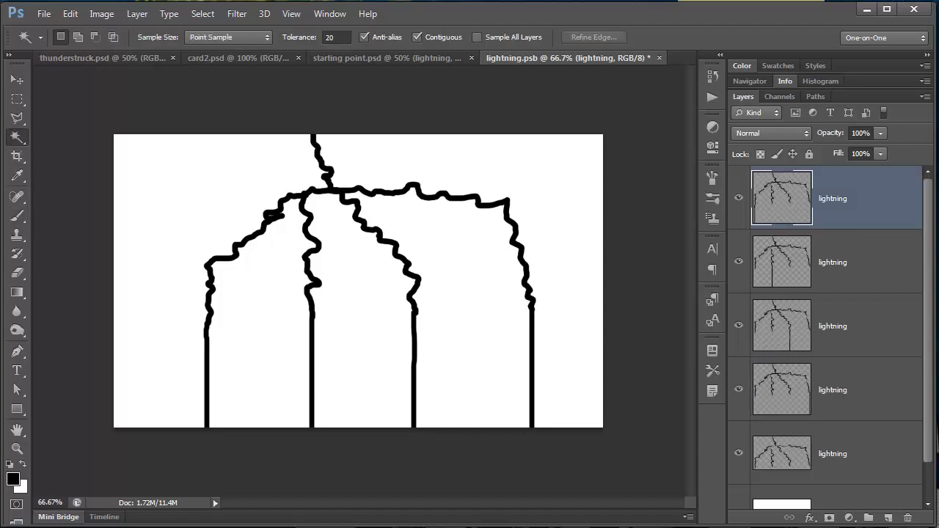
left_click(157, 293)
left_click(203, 14)
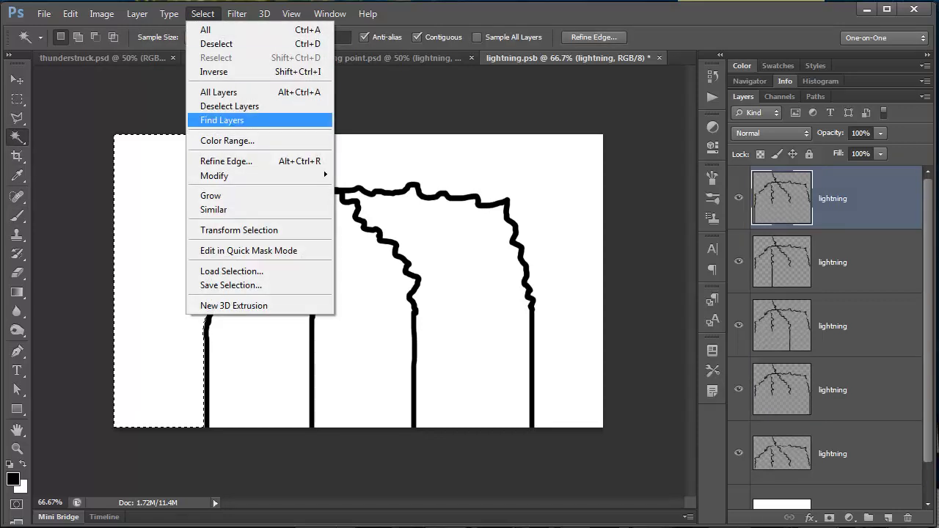
mouse_move(294, 176)
left_click(363, 188)
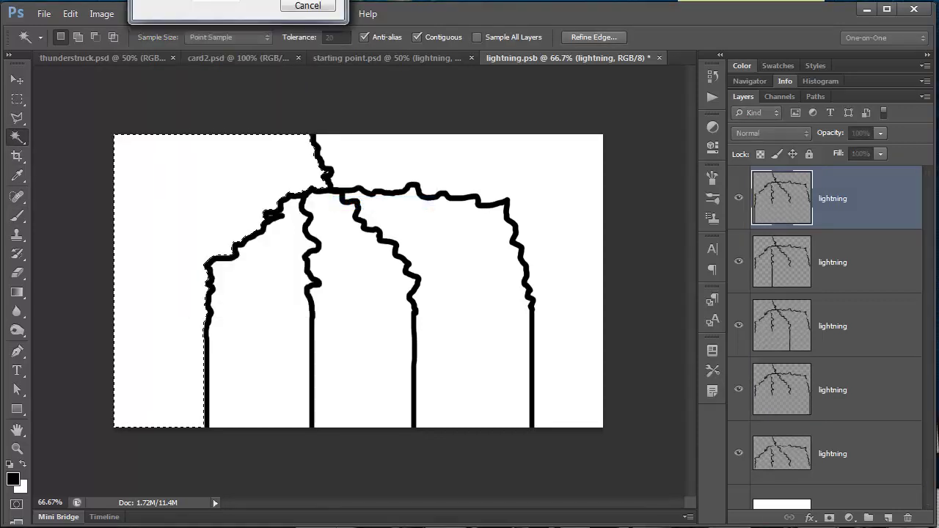
left_click_drag(235, 1, 232, 134)
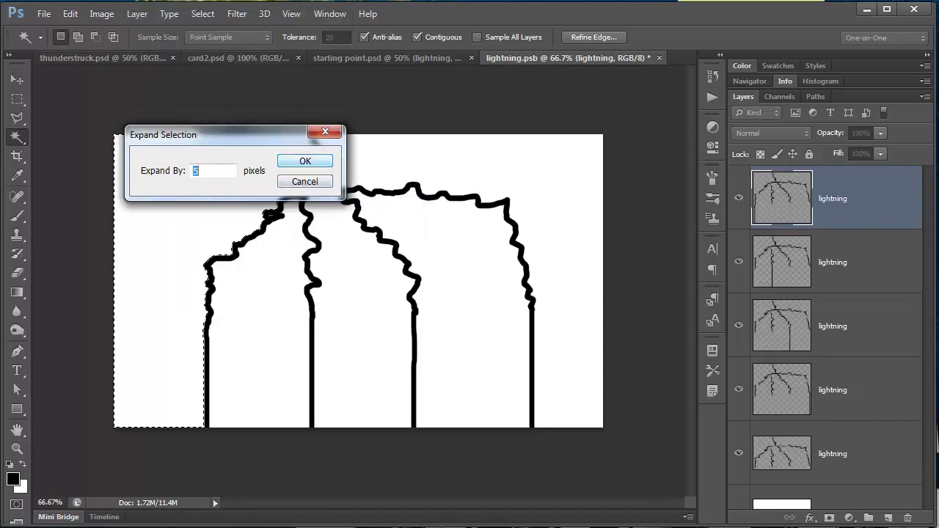
key("Return")
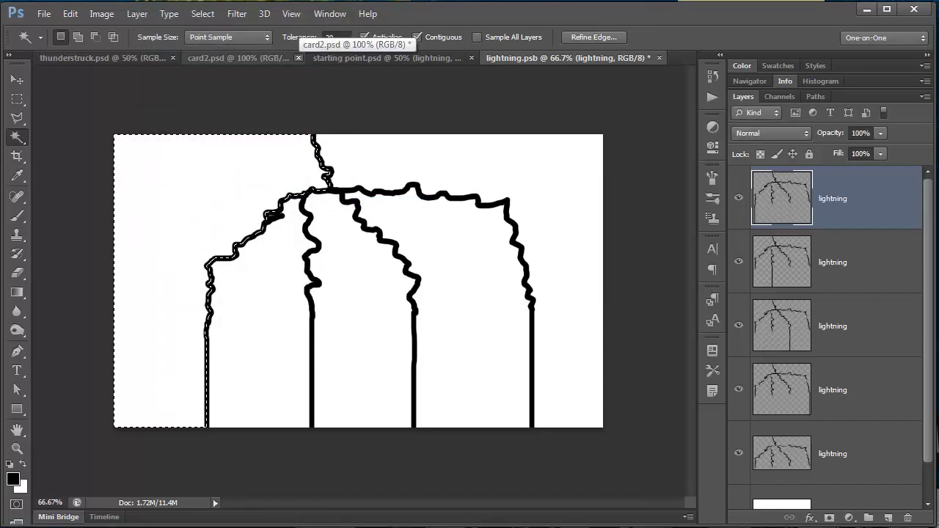
key("alt+BackSpace")
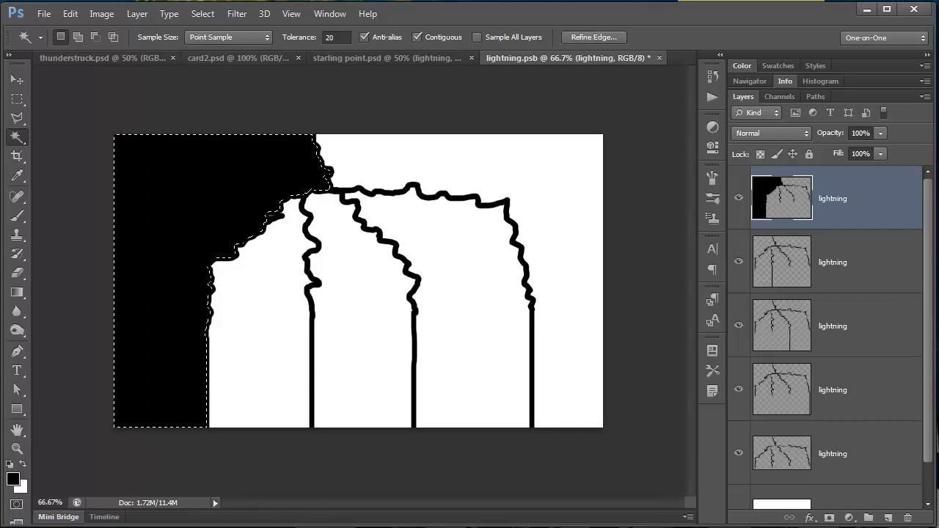
key("ctrl+comma")
Step: On the second lightning layer, select the area left of the second branch, expand it by 5 pixels, fill it black and hide the layer
key("alt+bracketleft")
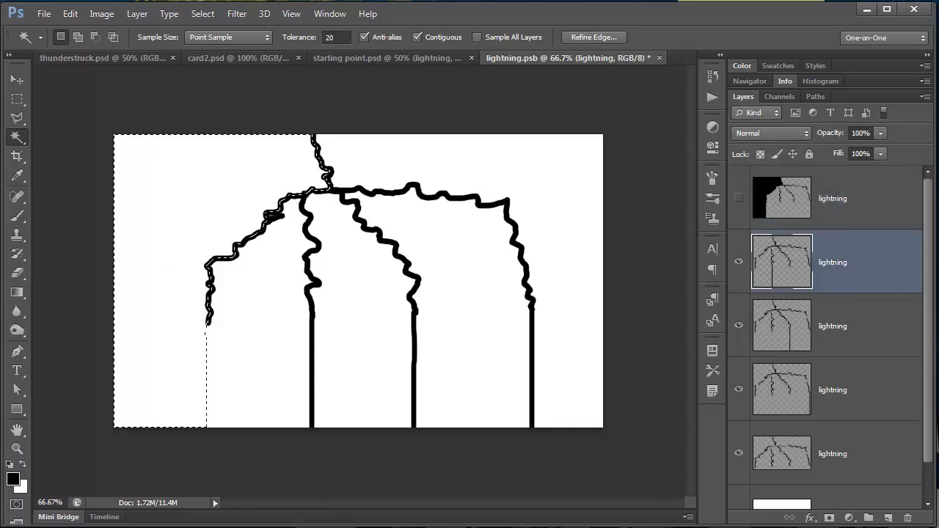
left_click(256, 330)
left_click(203, 13)
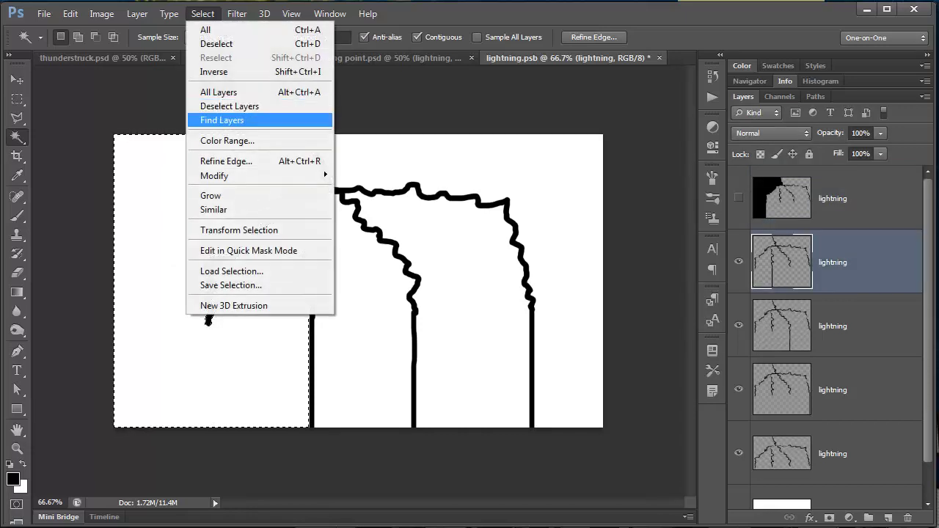
mouse_move(214, 175)
left_click(363, 199)
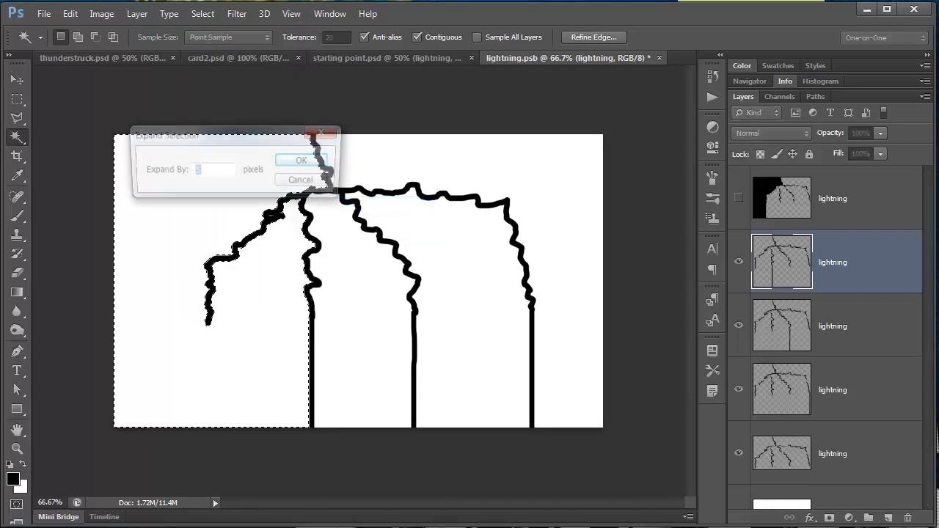
type("5")
key("Return")
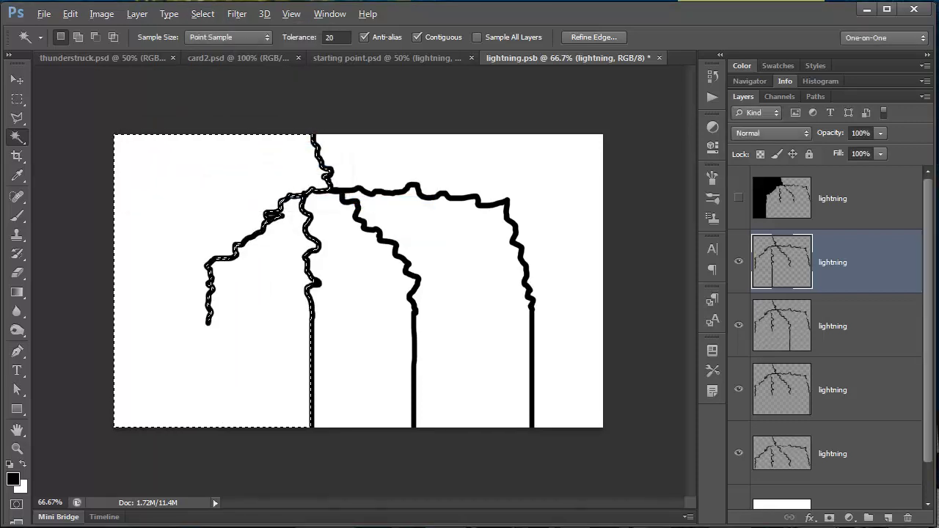
key("alt+BackSpace")
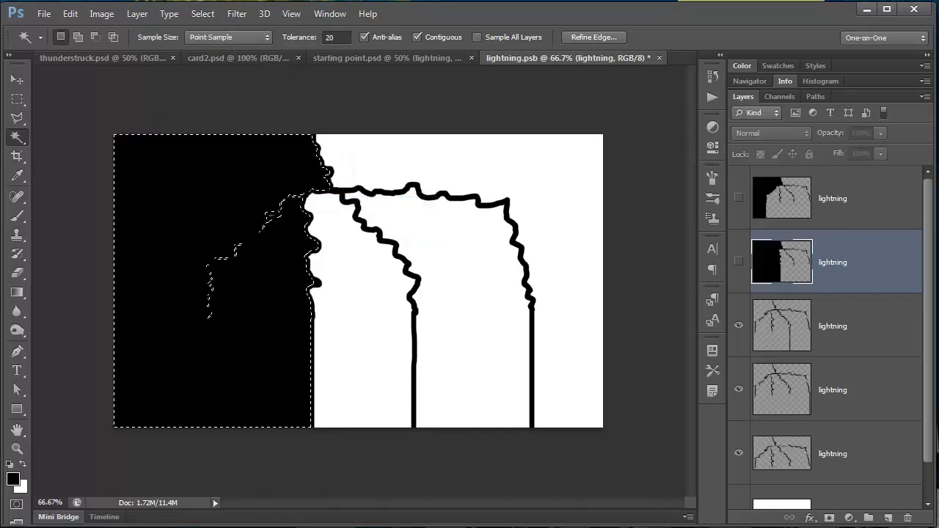
Step: On the third lightning layer, select the area left of the third branch, expand it by 5 pixels, fill it black and hide the layer
key("alt+[")
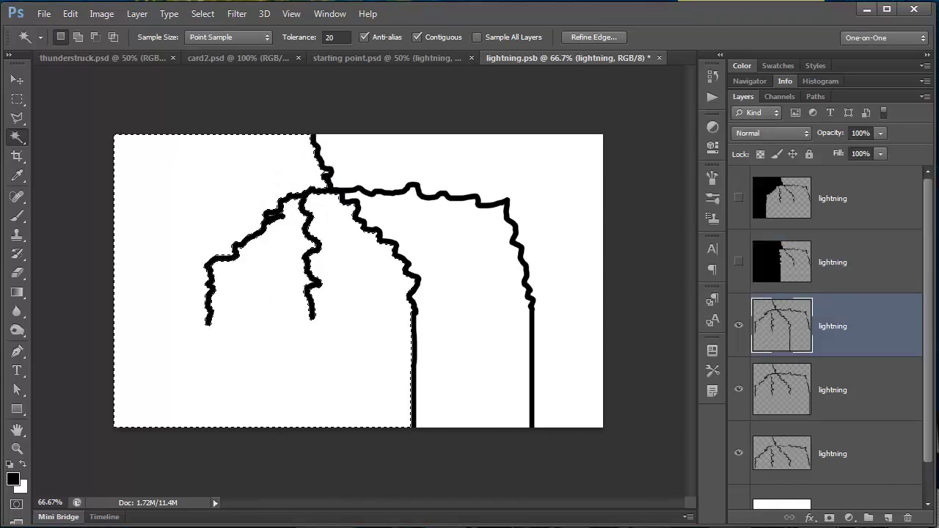
left_click(202, 14)
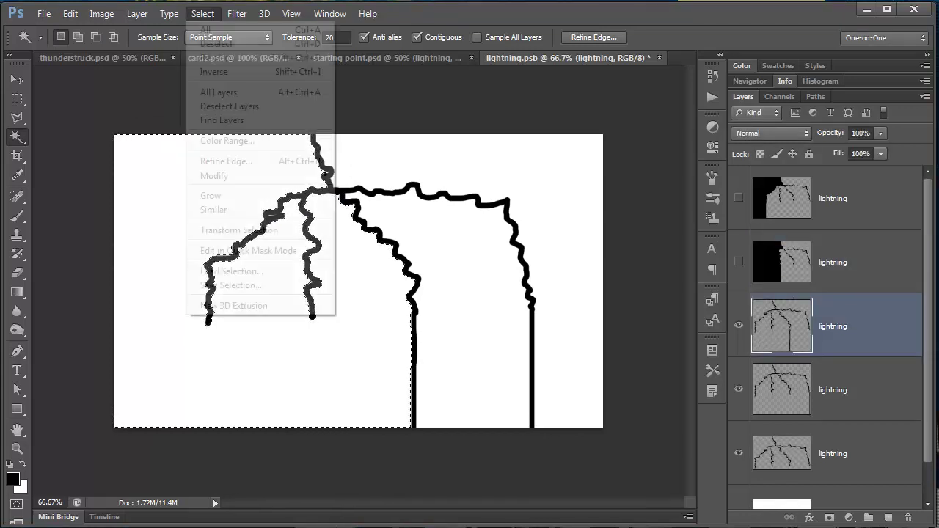
mouse_move(215, 176)
left_click(374, 201)
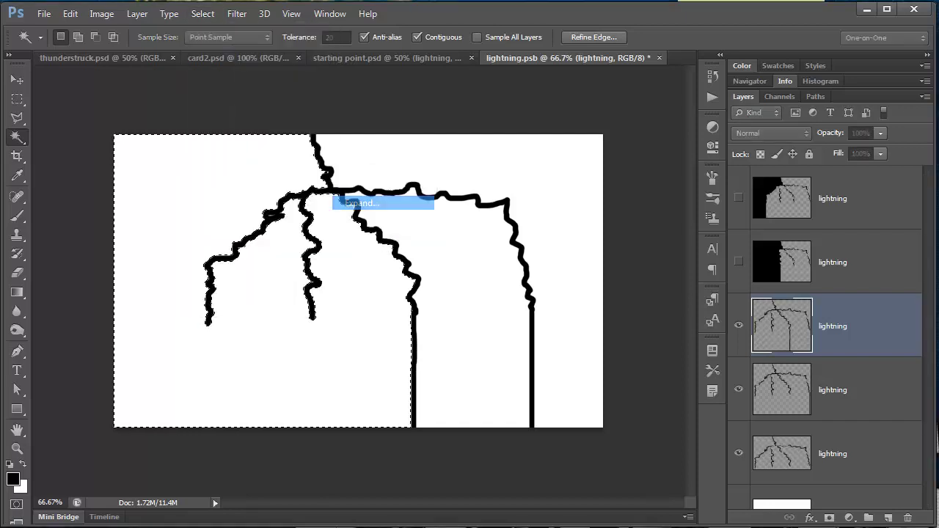
key("Return")
key("alt+BackSpace")
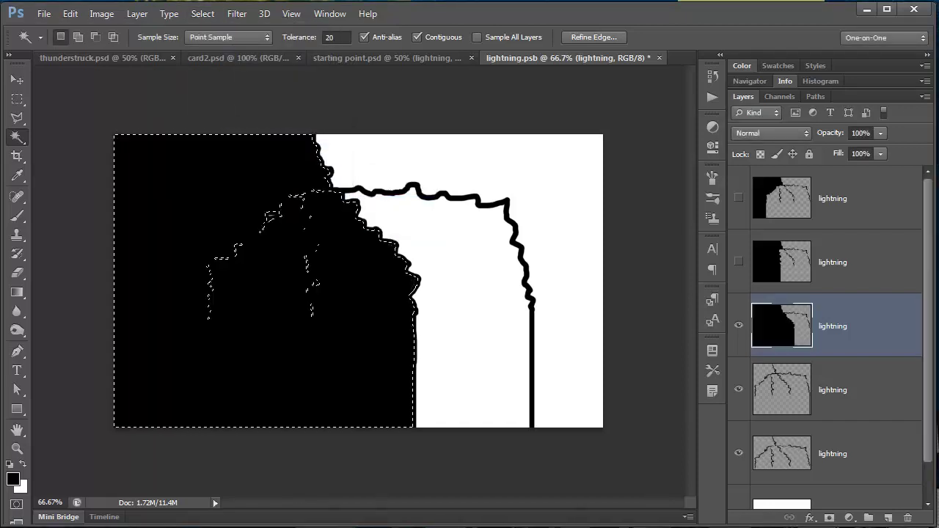
key("ctrl+comma")
Step: On the fourth lightning layer, select the area left of the fourth branch, expand it by 5 pixels, fill it black and hide the layer
key("alt+bracketleft")
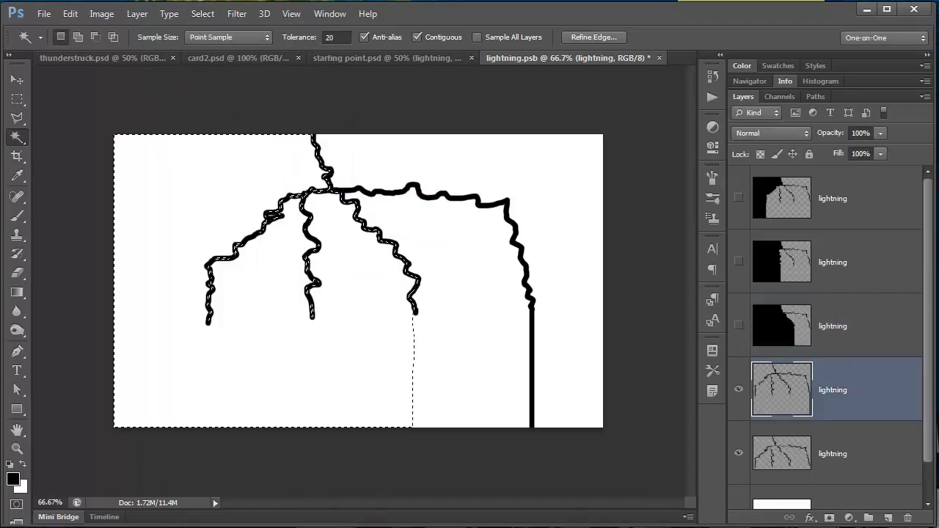
left_click(202, 13)
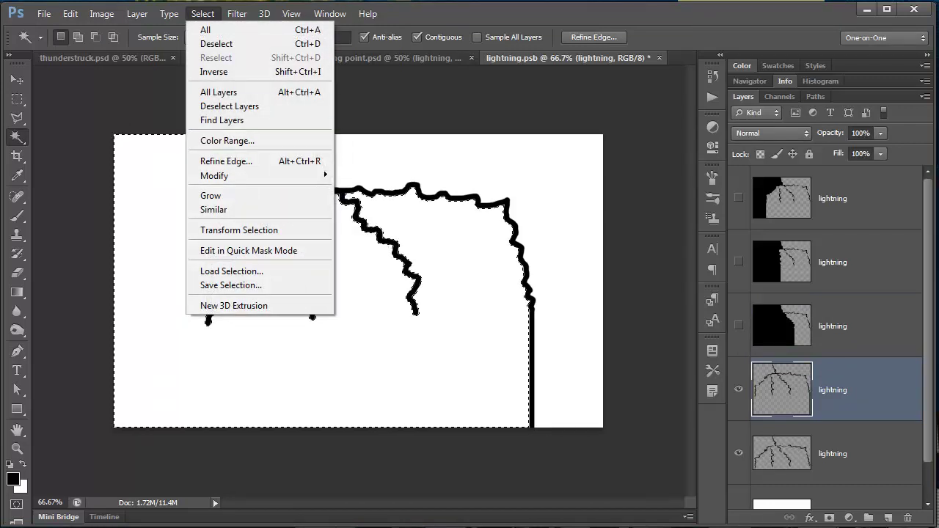
mouse_move(220, 176)
left_click(362, 203)
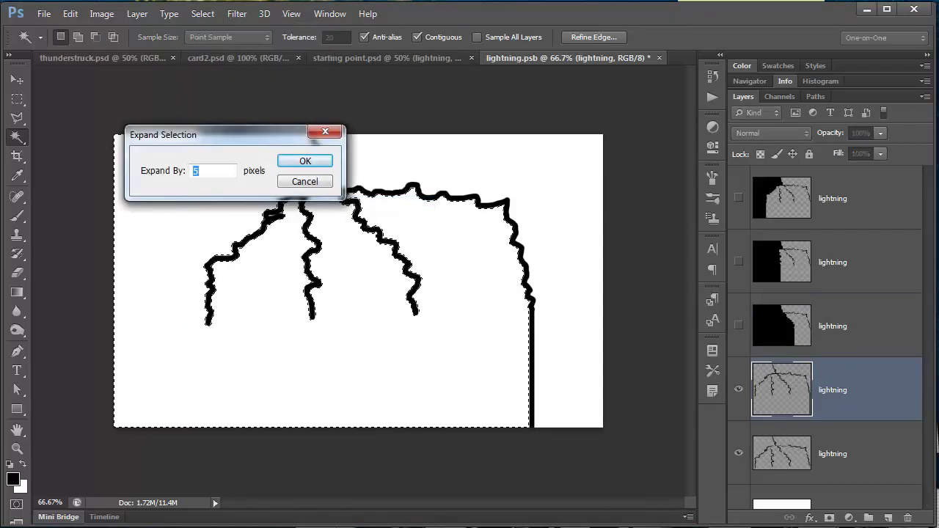
type("5")
key("Return")
key("alt+BackSpace")
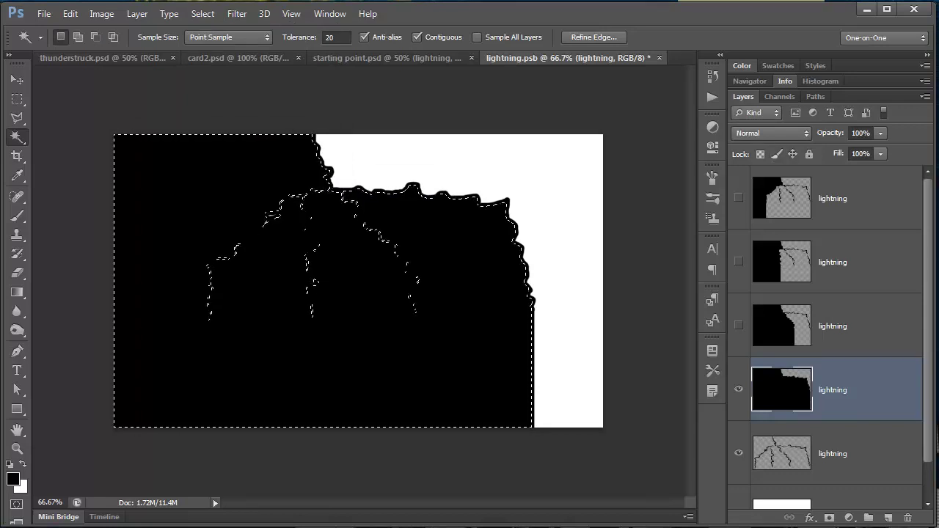
left_click(739, 390)
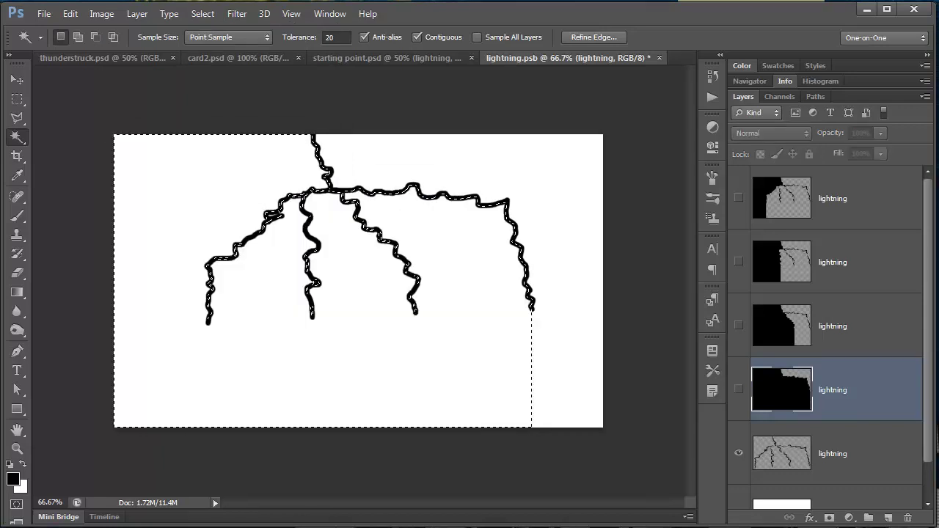
Step: Hide the original lightning layer, show only the top filled lightning layer above the background, and save lightning.psb
left_click(739, 453)
left_click(739, 198)
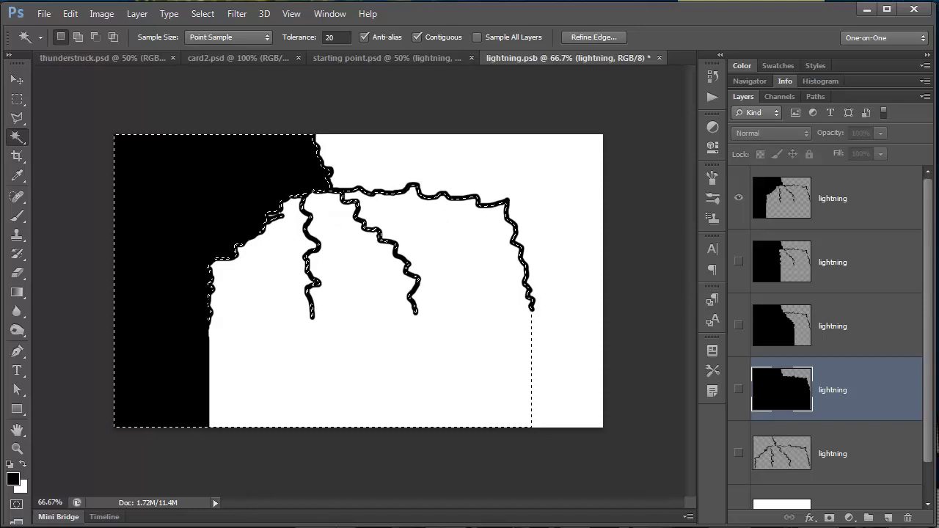
key("ctrl+s")
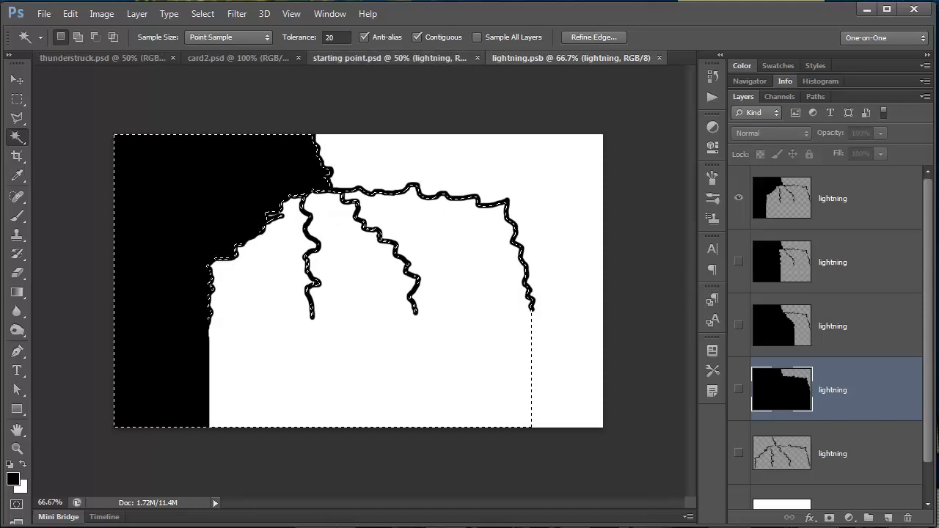
Step: In starting point.psd, load the RGB composite channel as a selection of the lightning bolt and make the yellow deck layer active
left_click(395, 58)
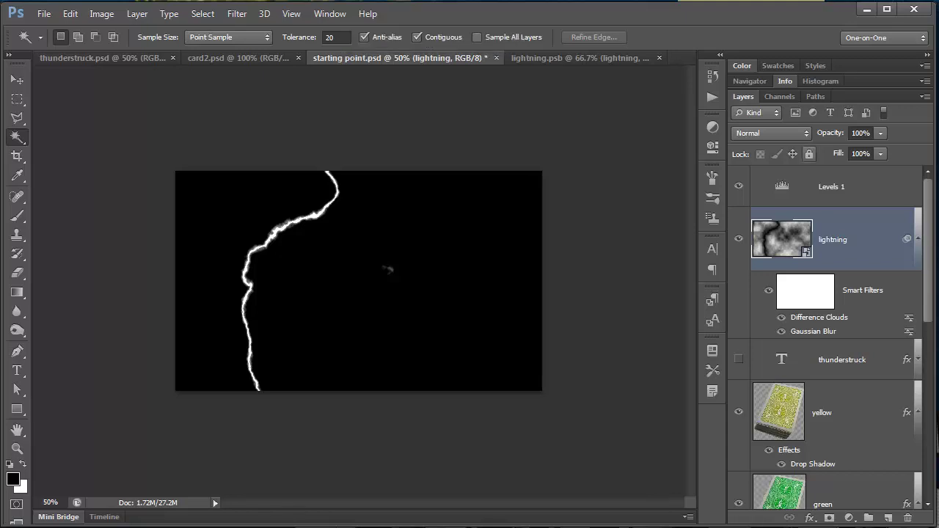
left_click(779, 97)
left_click(775, 123, "ctrl")
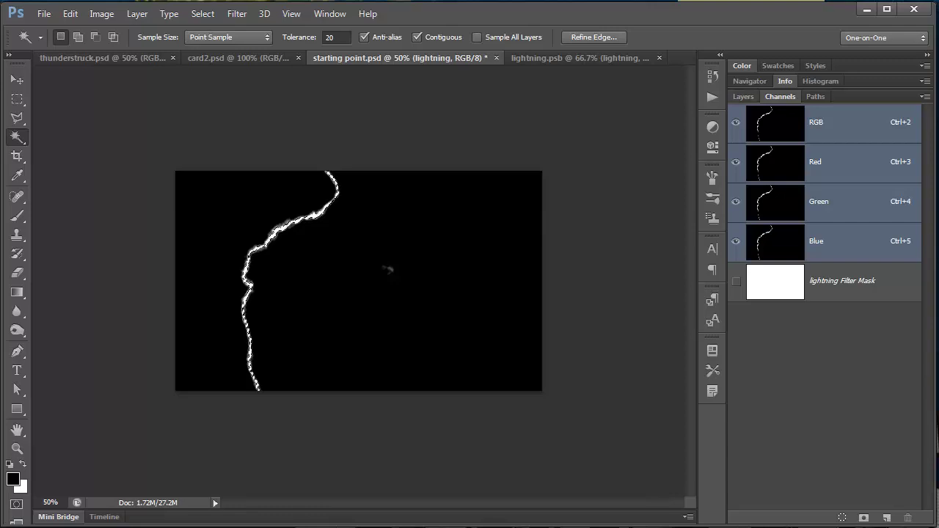
left_click(743, 96)
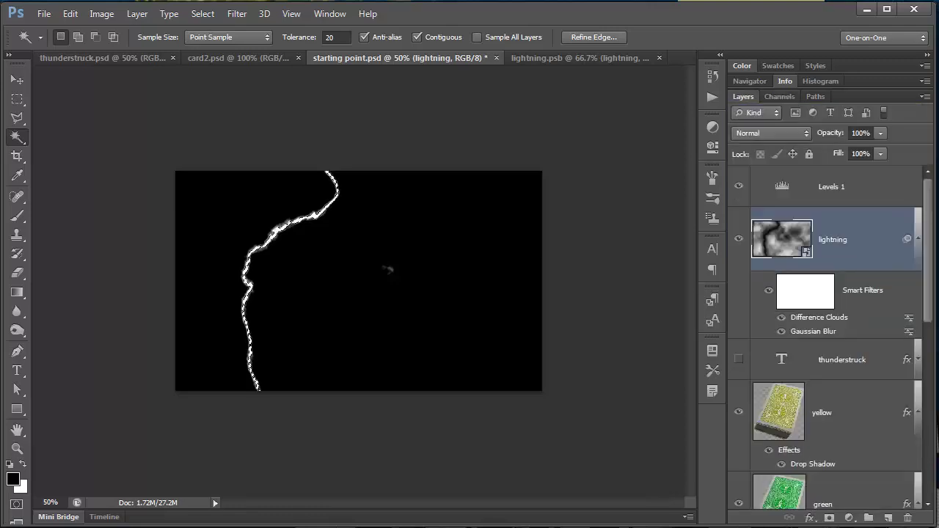
scroll(825, 331, "down", 2)
left_click(843, 330)
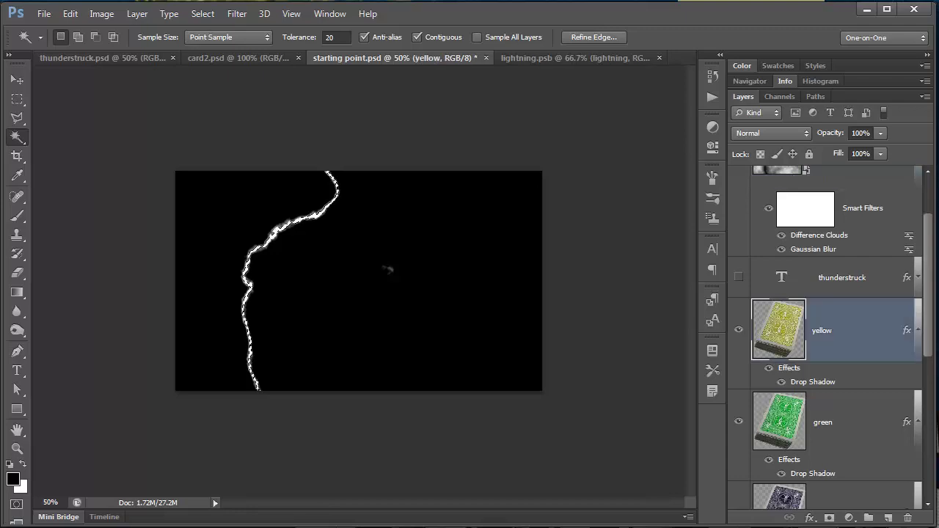
Step: Create a new layer above the yellow deck and fill the first bolt's selection with white
left_click(889, 518)
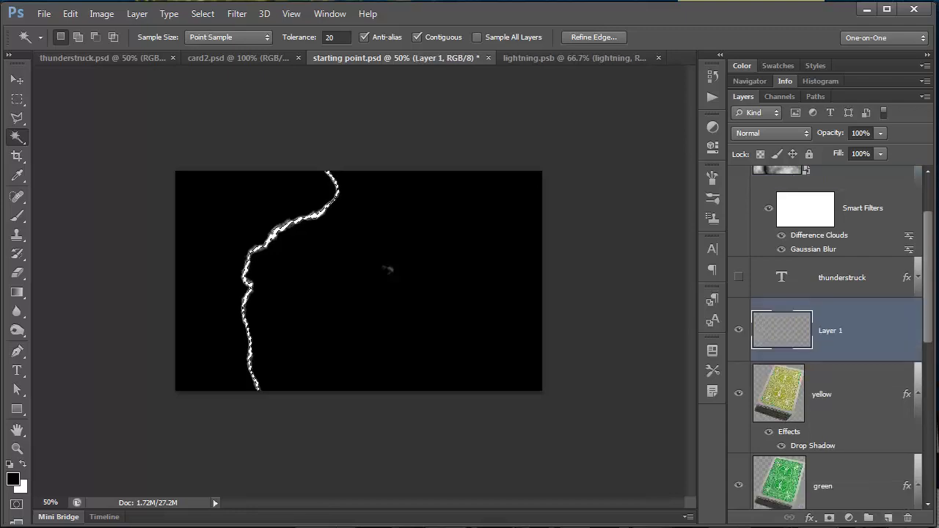
key("x")
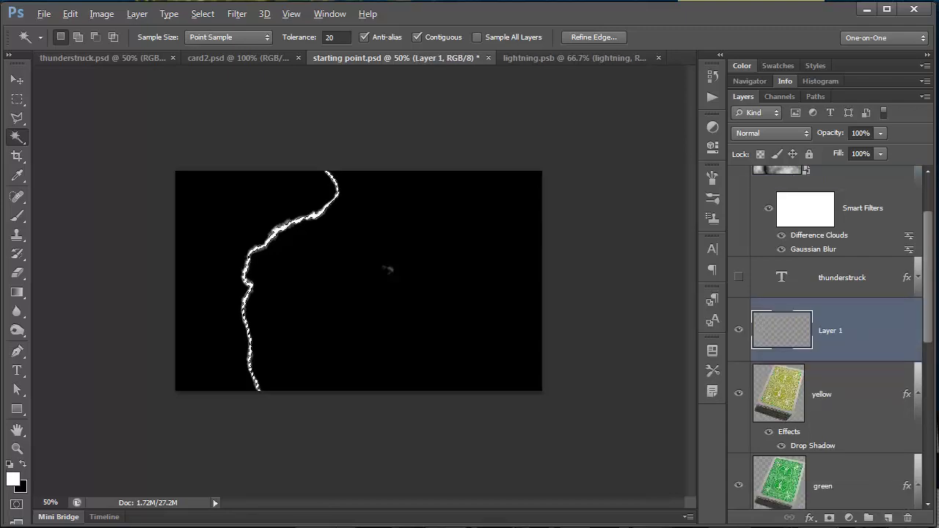
key("alt+BackSpace")
Step: In lightning.psb, show only the second filled lightning layer, save the file and return to starting point.psd
key("ctrl+Tab")
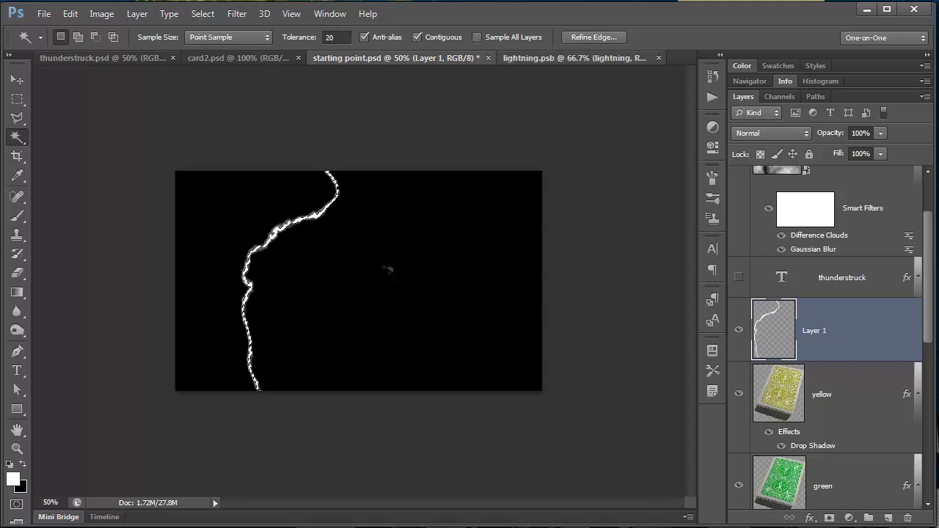
left_click(739, 197)
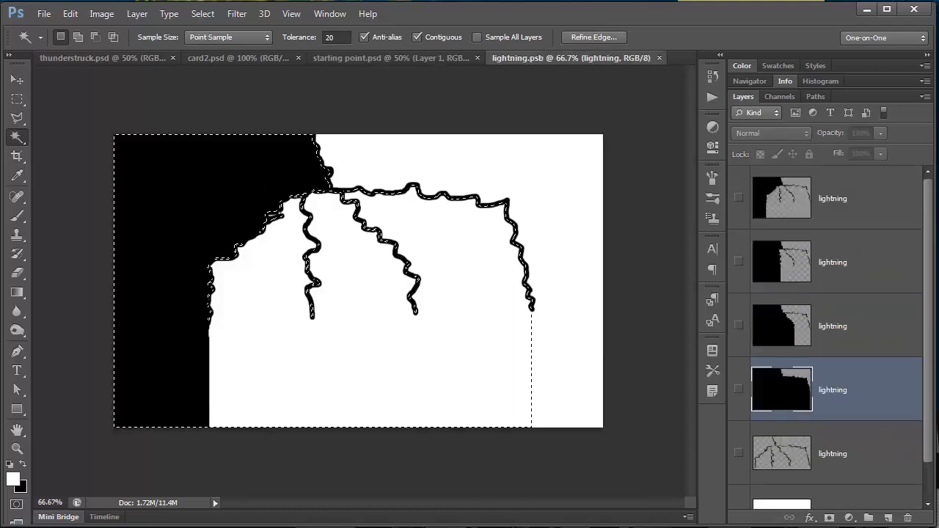
left_click(739, 261)
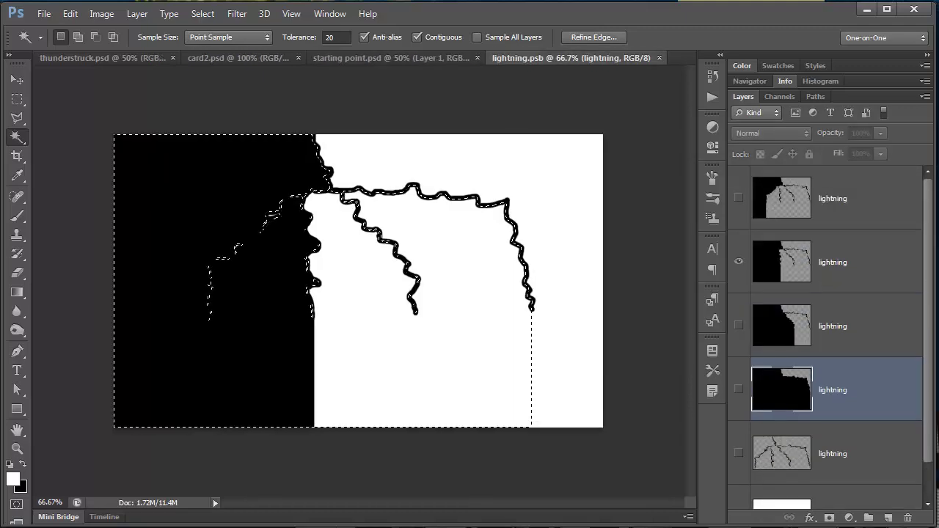
key("ctrl+shift+Tab")
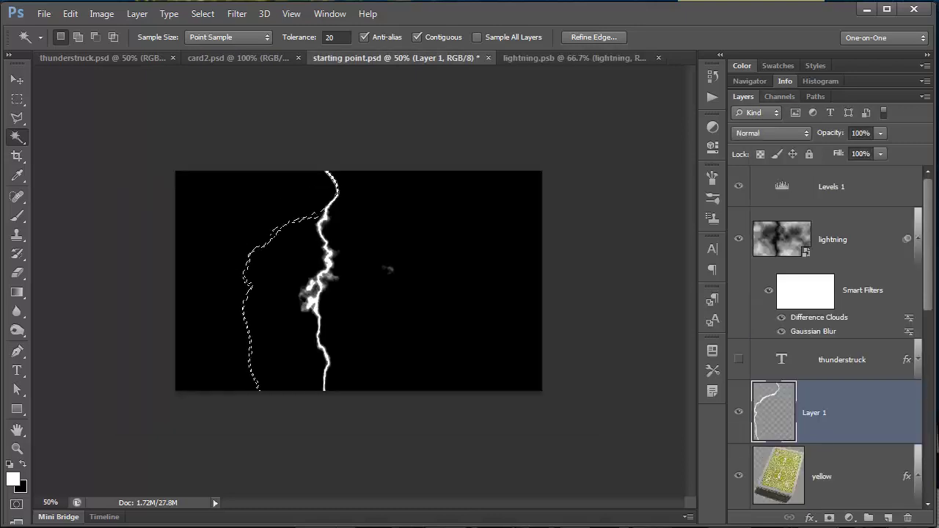
Step: Load the RGB composite channel as a selection of the second bolt and fill it with white on Layer 1
left_click(779, 97)
left_click(776, 123, "ctrl")
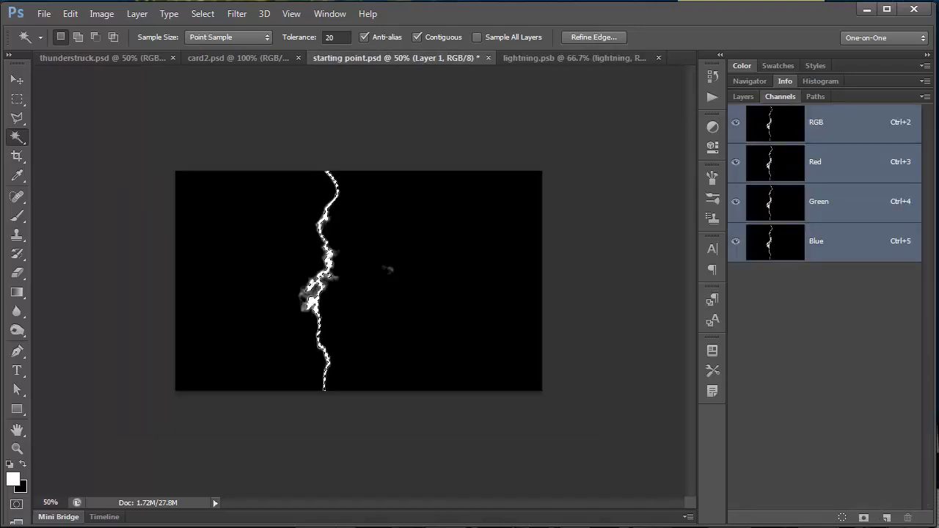
left_click(744, 97)
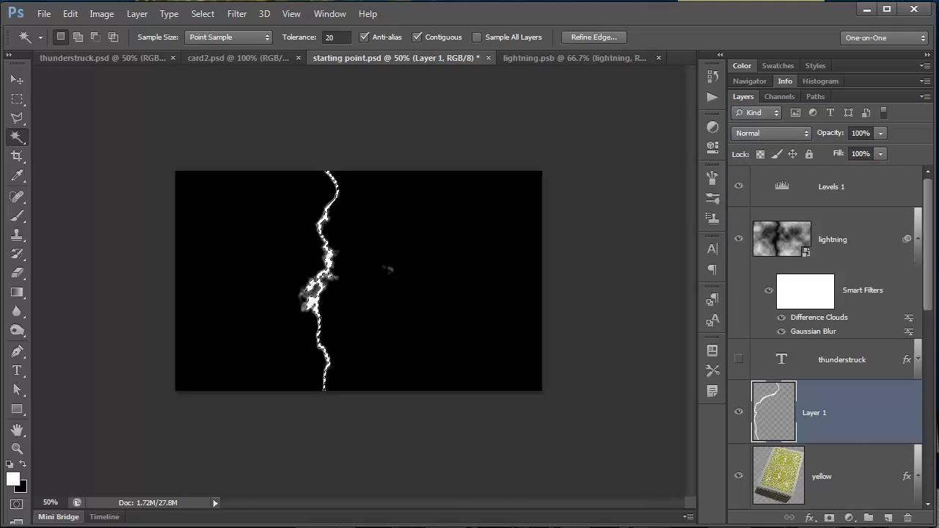
key("alt+BackSpace")
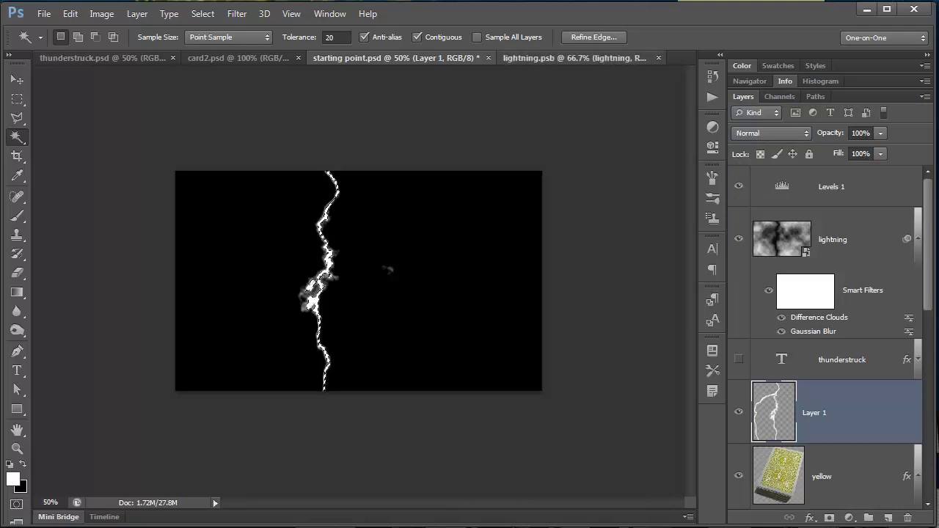
Step: In lightning.psb, show only the third filled lightning layer, save the file and return to starting point.psd
left_click(574, 58)
left_click(739, 262)
left_click(740, 325)
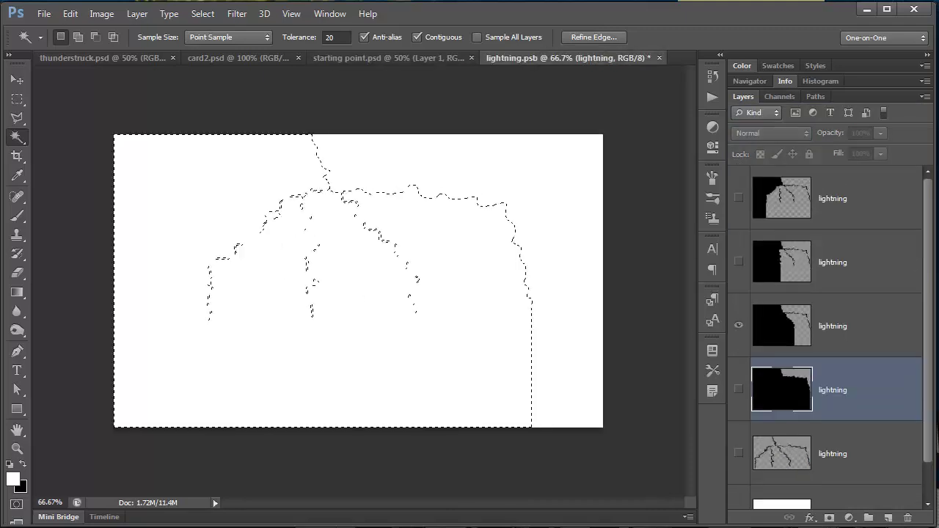
key("ctrl+s")
left_click(389, 57)
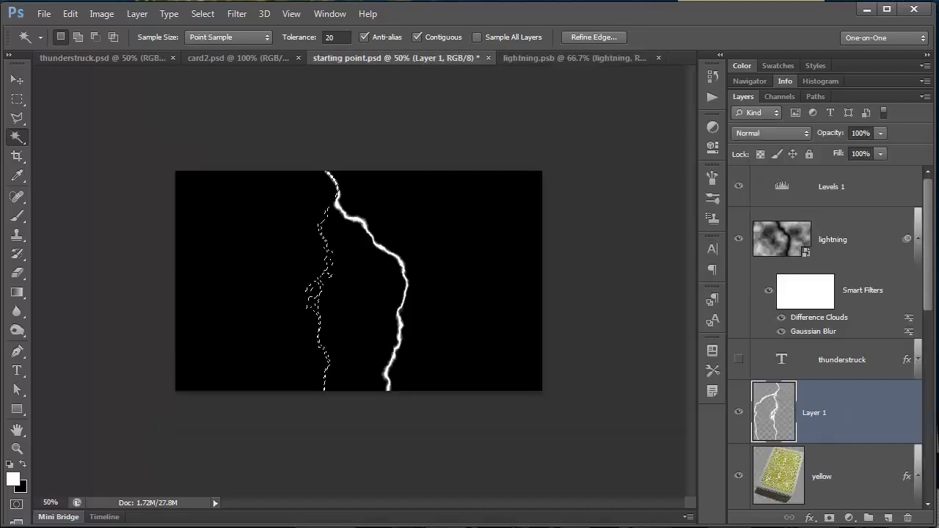
Step: Load the RGB composite channel as a selection of the third bolt and fill it with white on Layer 1
left_click(779, 96)
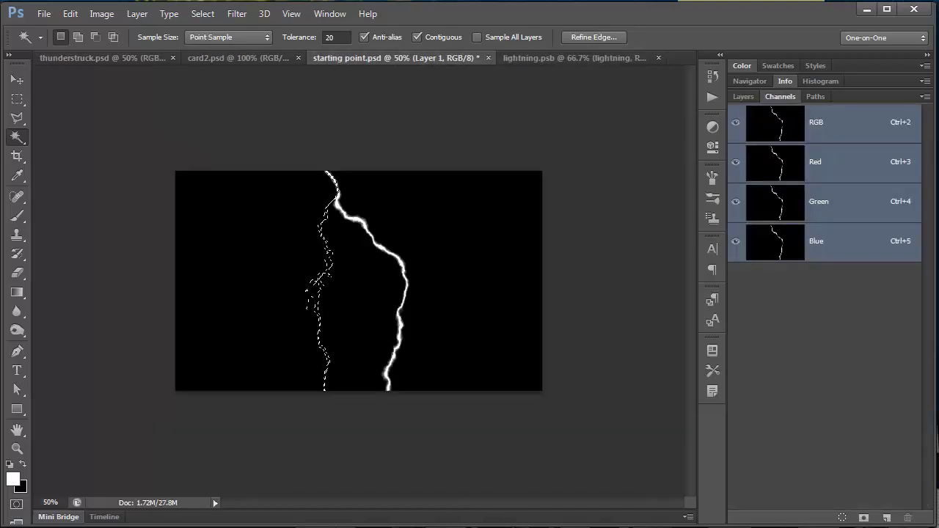
left_click(775, 122, "ctrl")
left_click(744, 96)
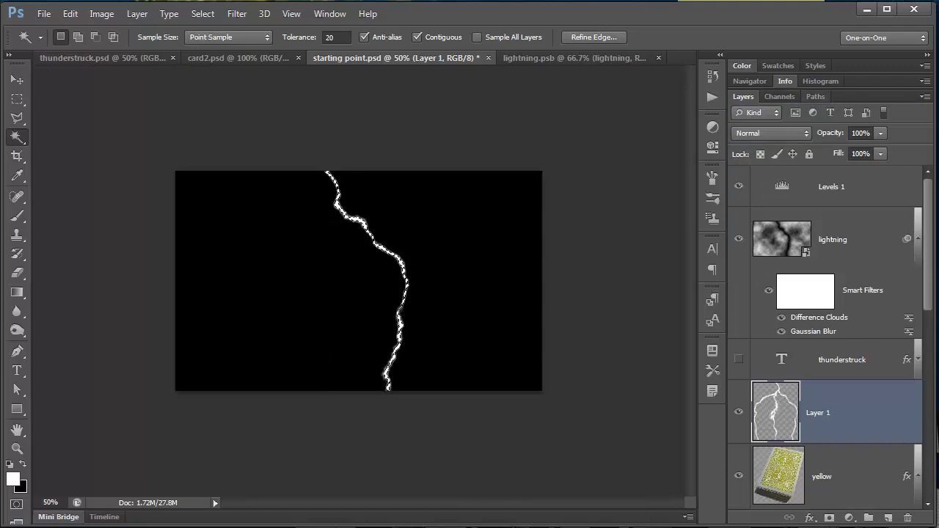
Step: In lightning.psb, show only the fourth filled lightning layer, save the file and return to starting point.psd
left_click(575, 57)
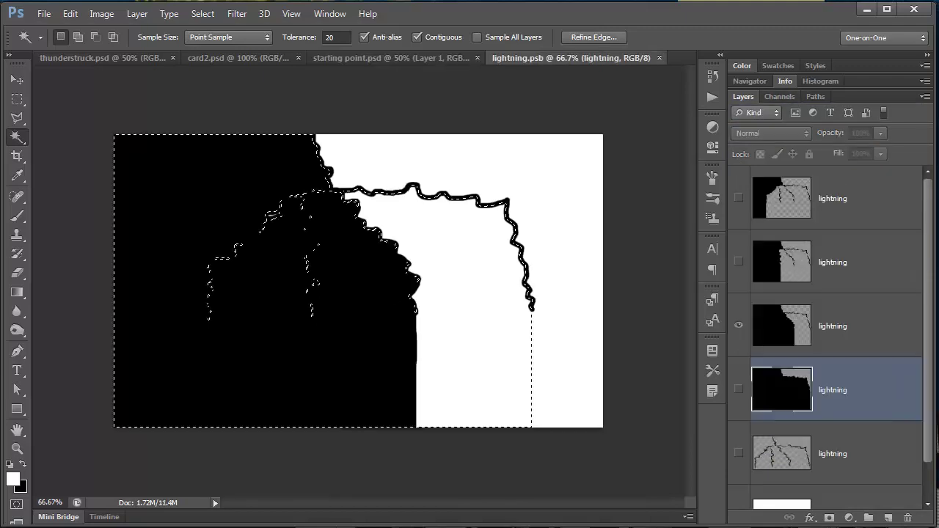
left_click(739, 325)
left_click(739, 389)
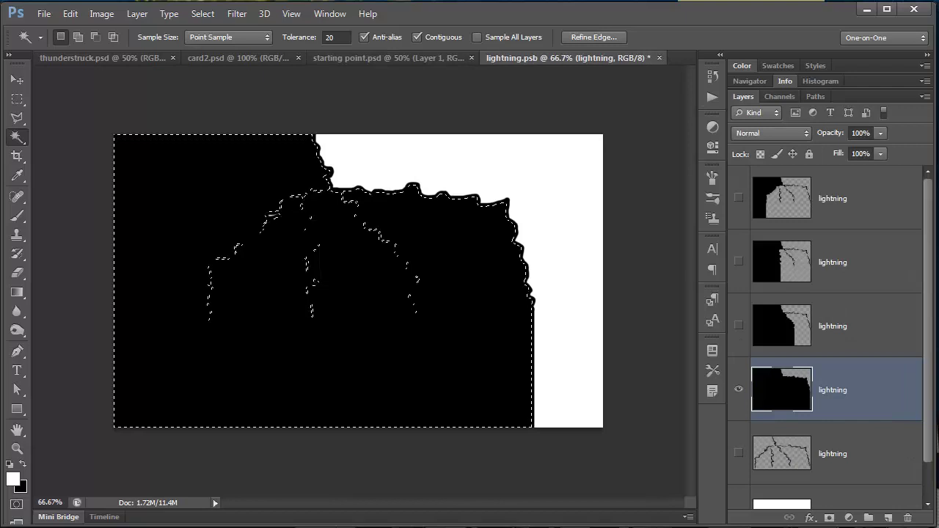
key("ctrl+s")
left_click(389, 58)
Step: Load the RGB composite channel as a selection of the fourth bolt and fill it with white on Layer 1
left_click(780, 96)
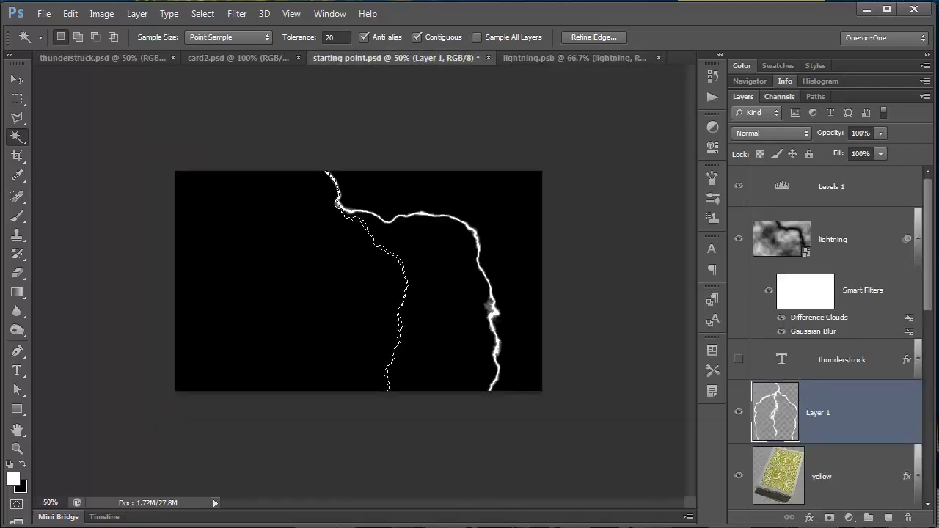
key("ctrl+alt+2")
left_click(744, 96)
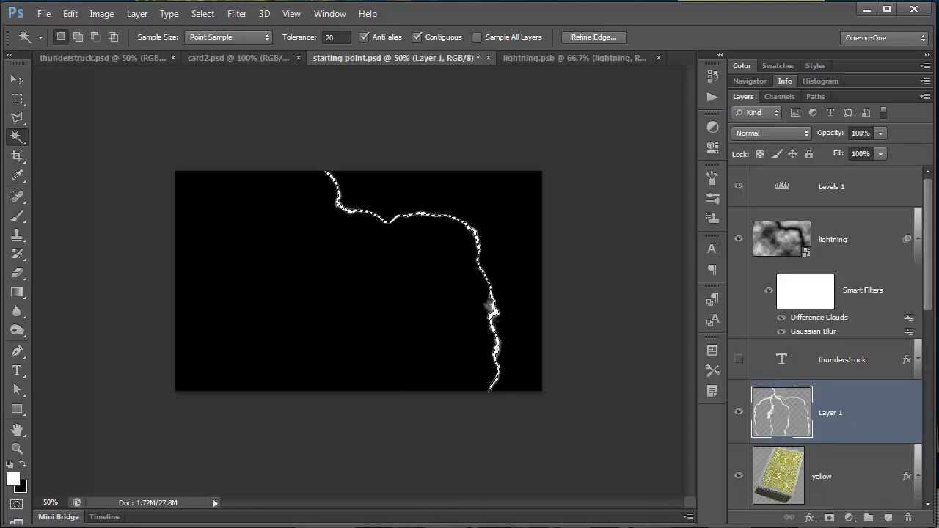
Step: Hide the lightning smart object and the Levels 1 adjustment layer, and deselect the bolt
left_click(739, 238)
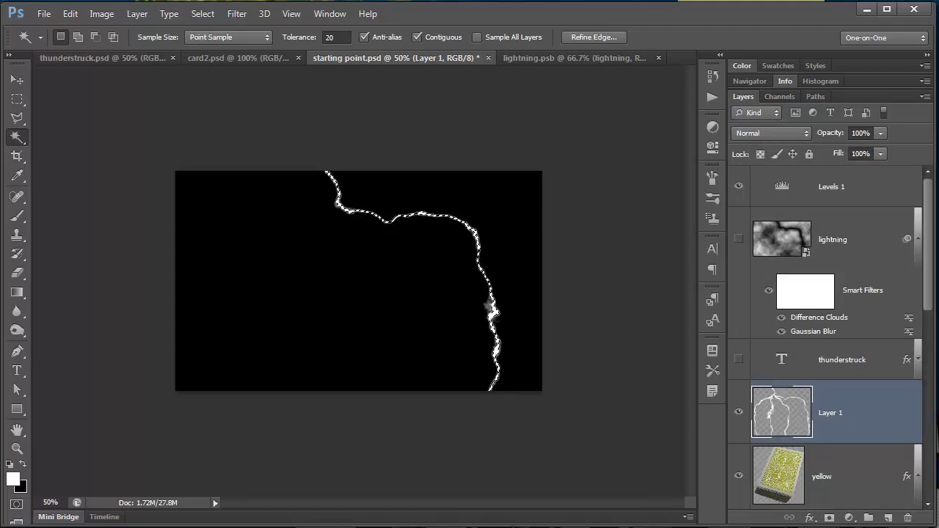
left_click(739, 186)
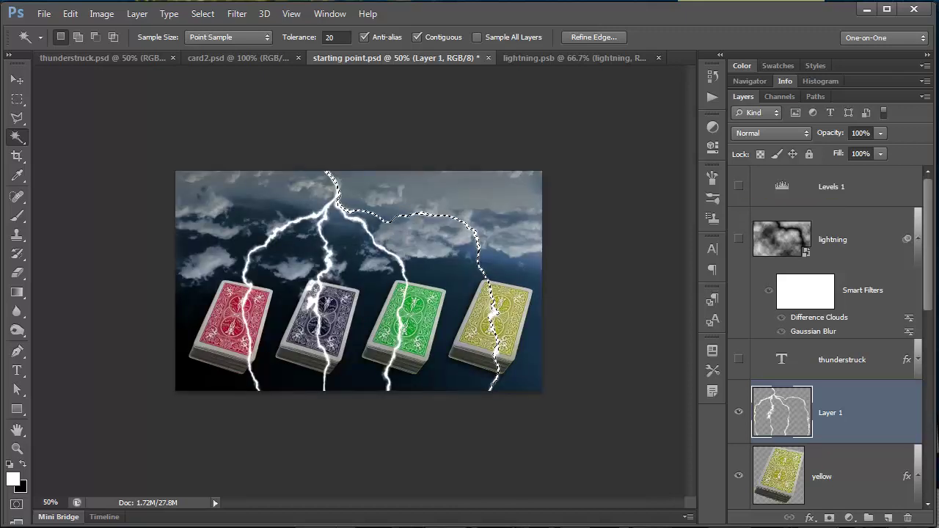
key("ctrl+d")
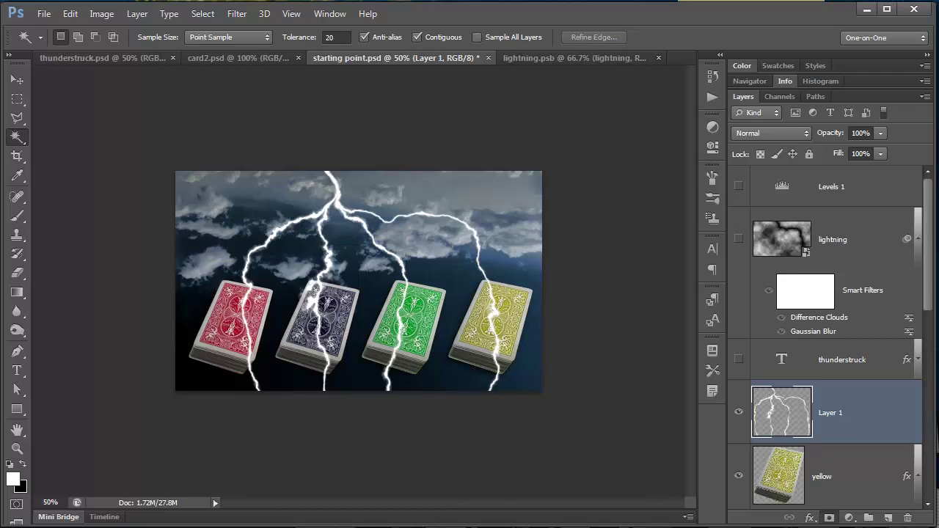
Step: Add a layer mask to Layer 1 and draw a short black-to-white gradient upward mid-deck to fade out the bolts' lower ends
left_click(830, 518)
key("g")
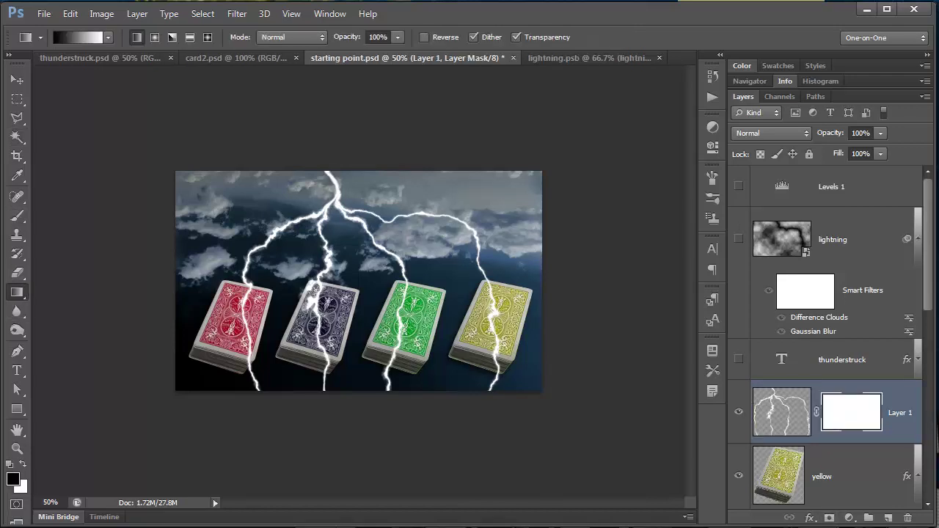
left_click_drag(404, 329, 404, 312)
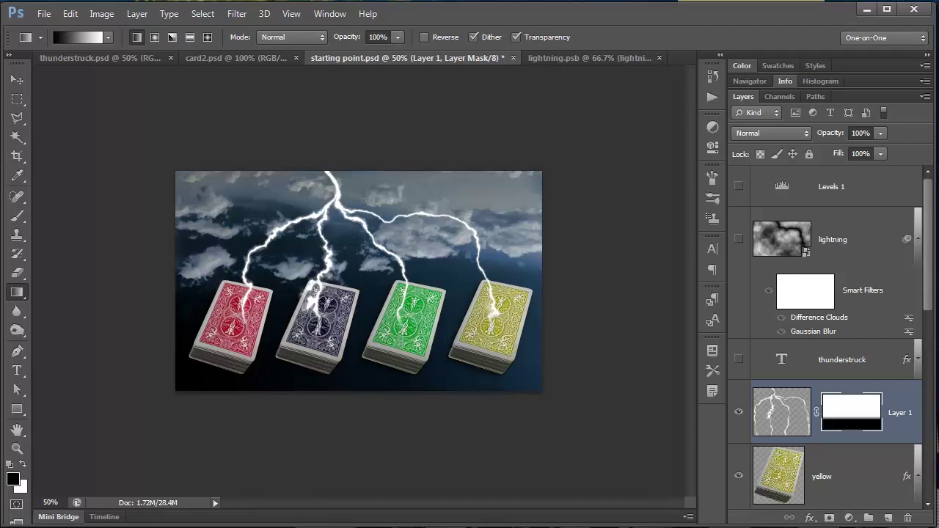
Step: Add a new layer above Layer 1 and set up a white brush at 65 px with 0% hardness
left_click(889, 519)
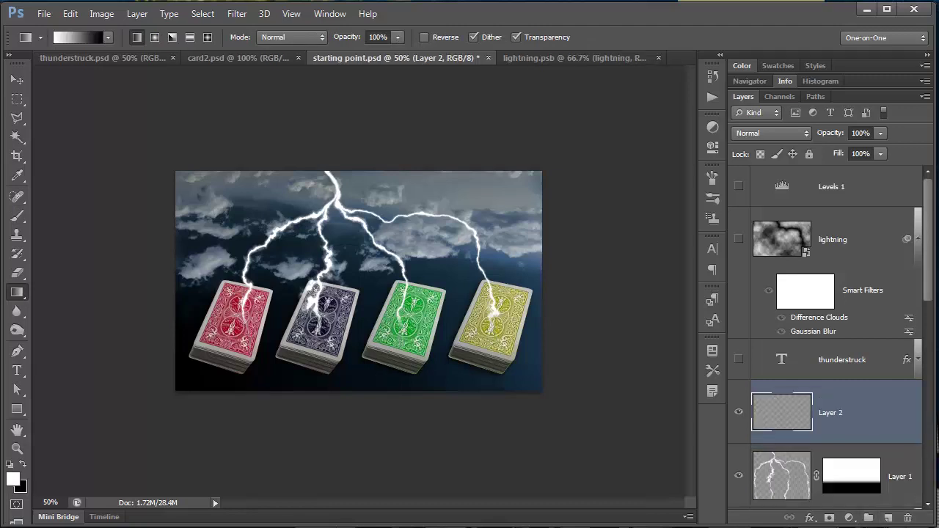
key("x")
key("b")
key("Return")
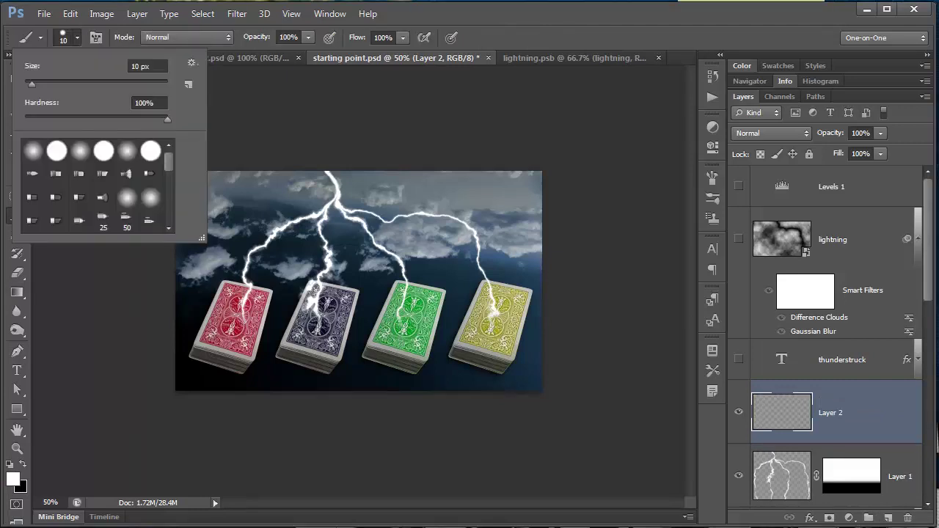
type("65")
key("Tab")
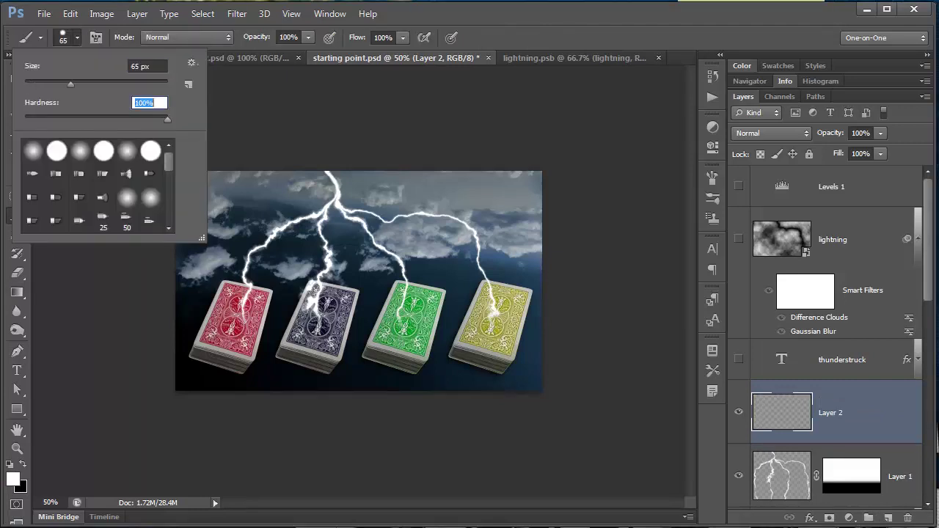
type("0")
key("Tab")
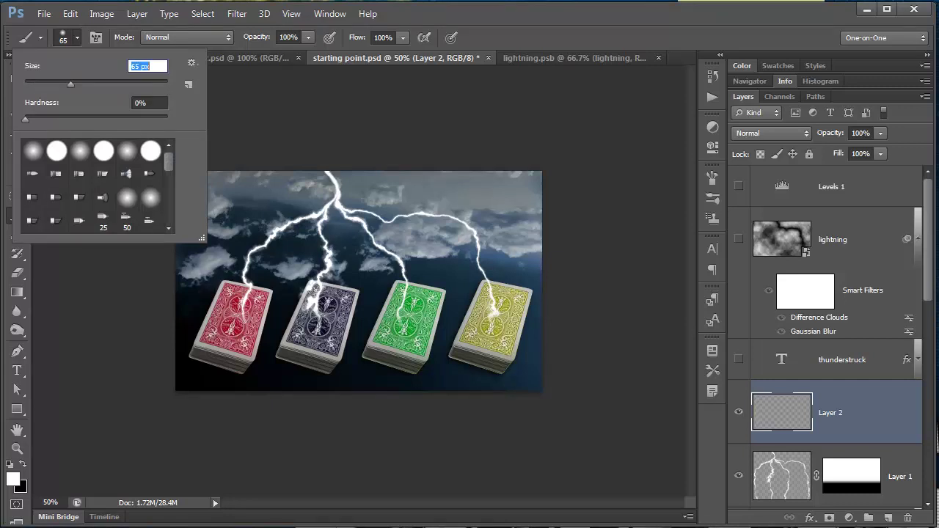
key("Return")
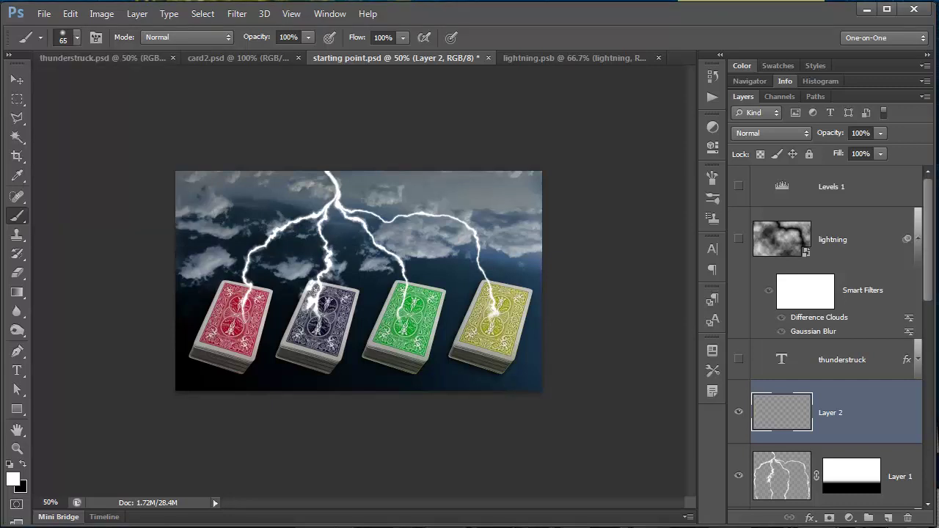
Step: Paint one soft white glow spot where the lightning strikes each of the four decks
left_click(241, 320)
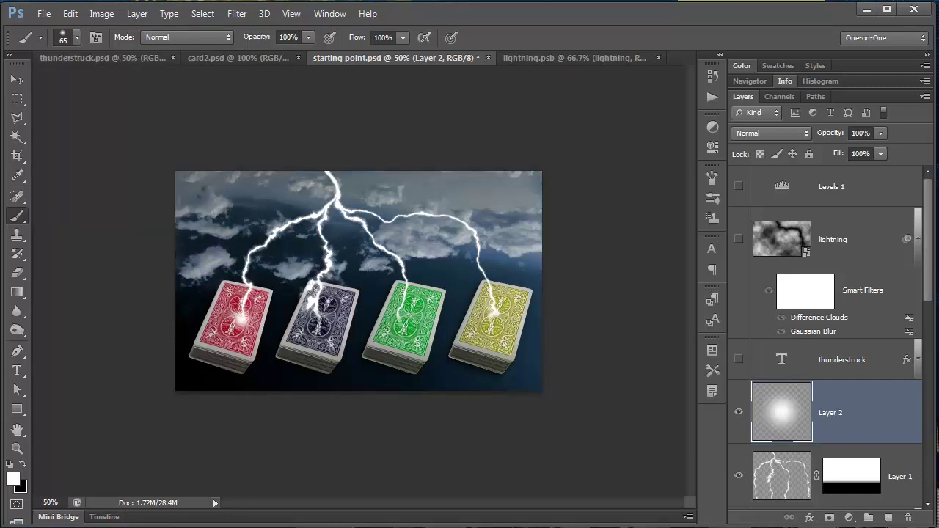
left_click(319, 320)
left_click(399, 323)
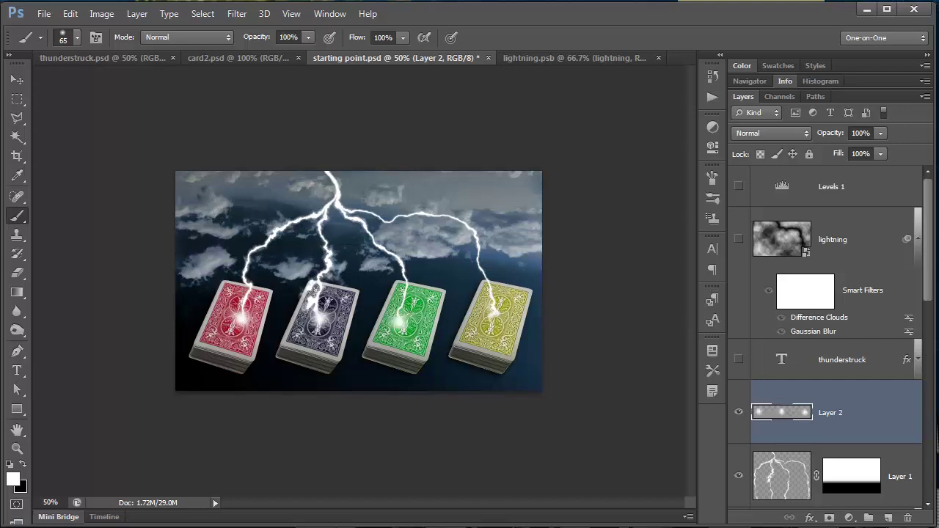
left_click(492, 323)
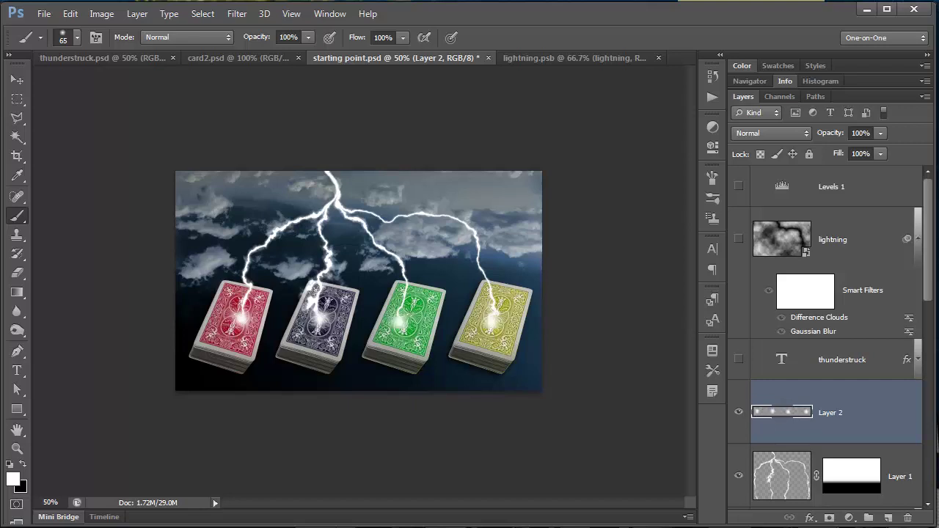
Step: Set the glow layer's blend mode to Overlay and its opacity to 80%
left_click(770, 133)
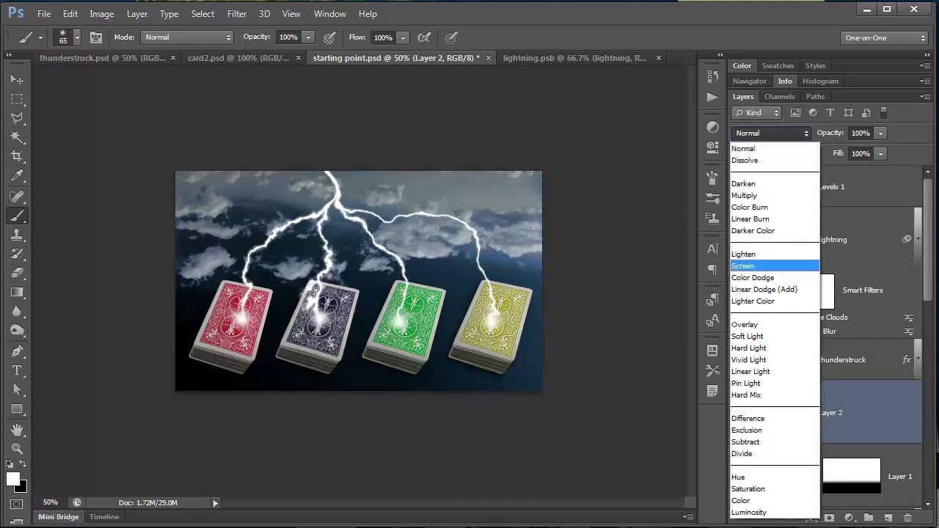
left_click(745, 325)
key("Tab")
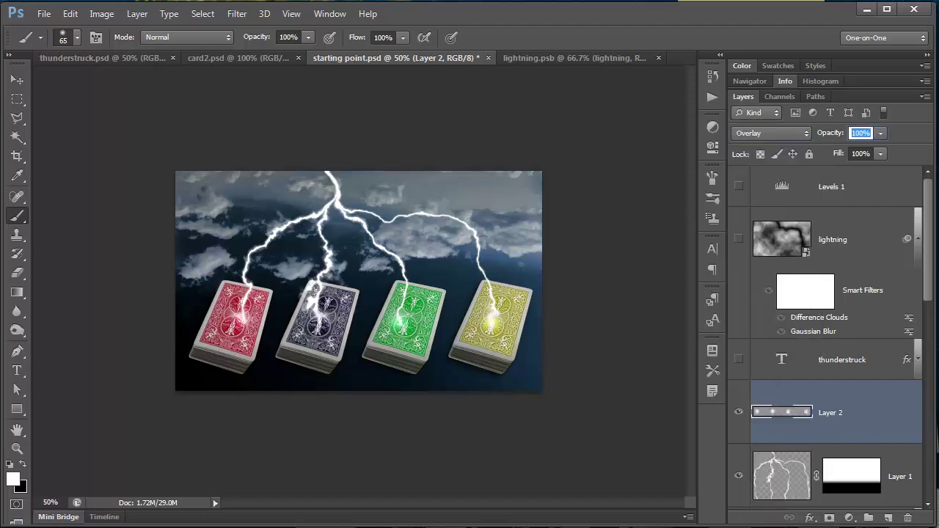
type("80")
key("Return")
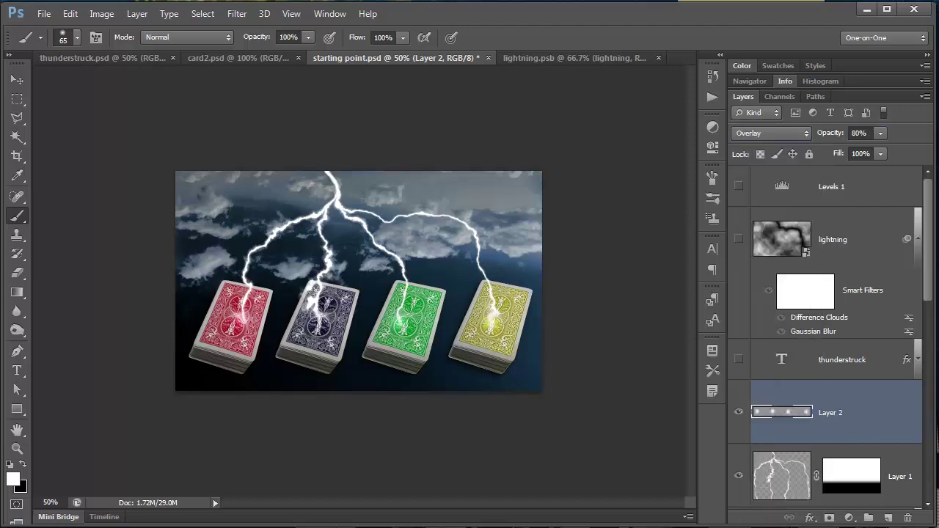
Step: Show the thunderstruck text layer and paint black on Layer 1's mask to hide the bolt's top behind the title
left_click(739, 359)
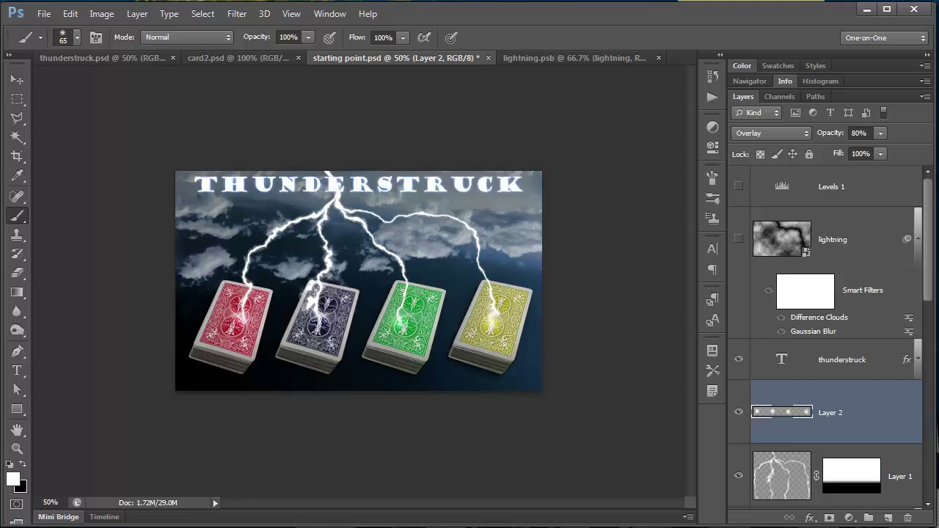
left_click(851, 476)
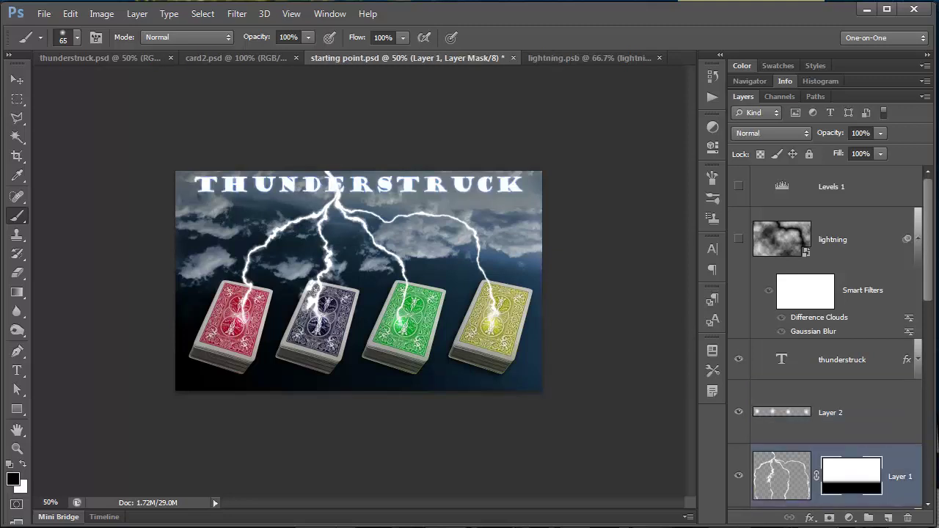
left_click(329, 172)
left_click_drag(338, 186, 338, 197)
Step: Copy the thunderstruck text's layer style and paste it onto the lightning bolts on Layer 1
right_click(907, 360)
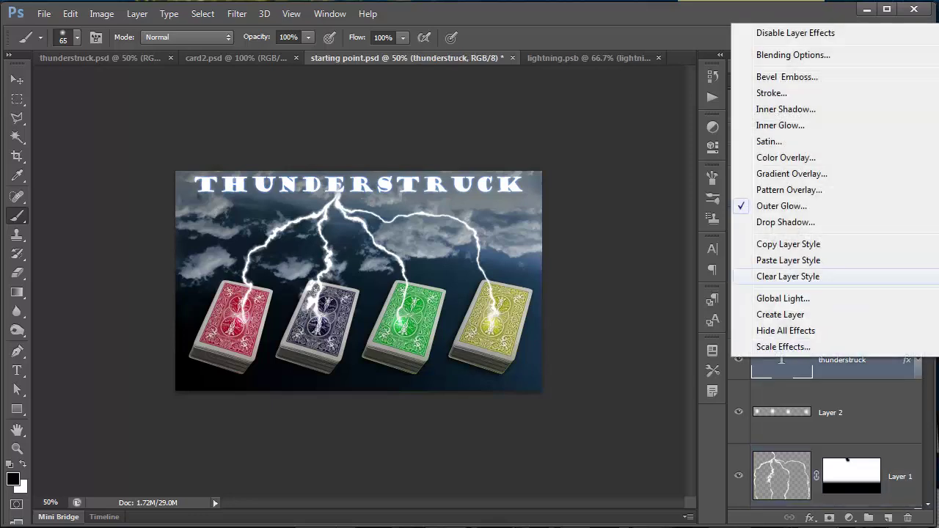
left_click(793, 243)
right_click(899, 477)
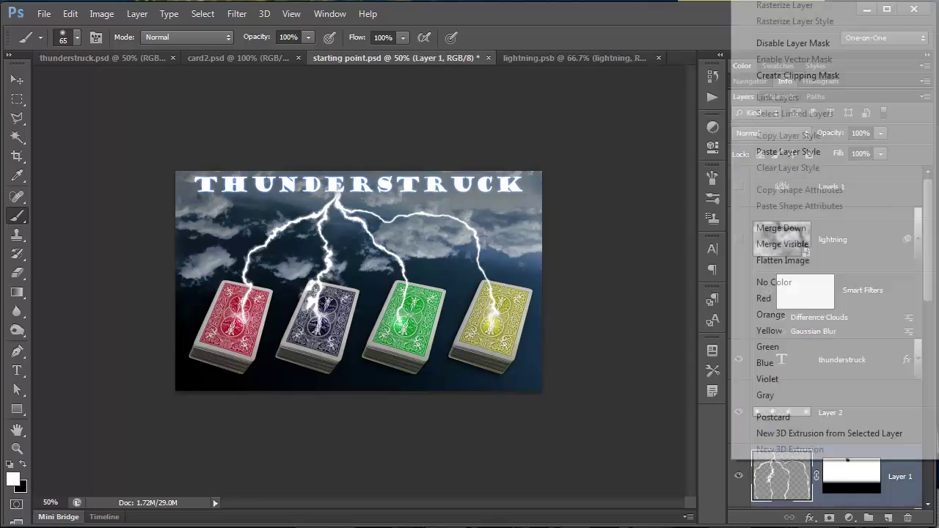
left_click(788, 152)
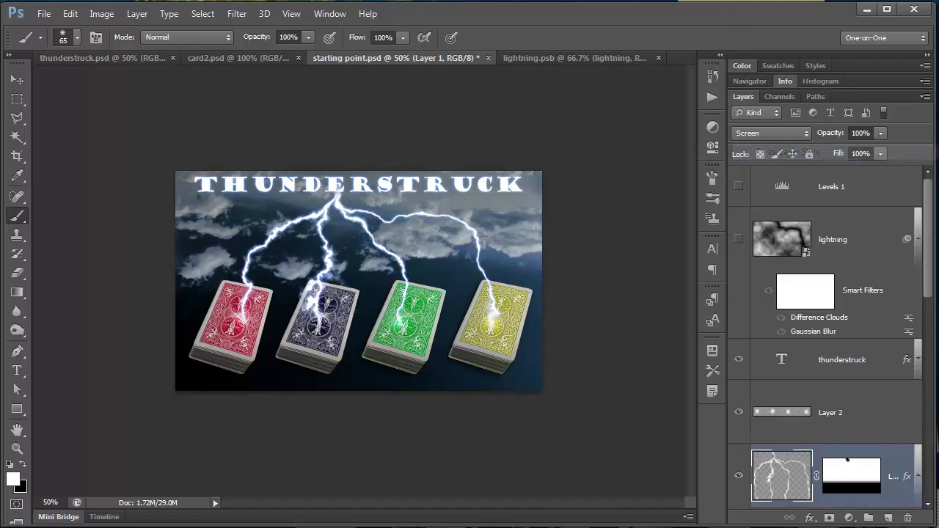